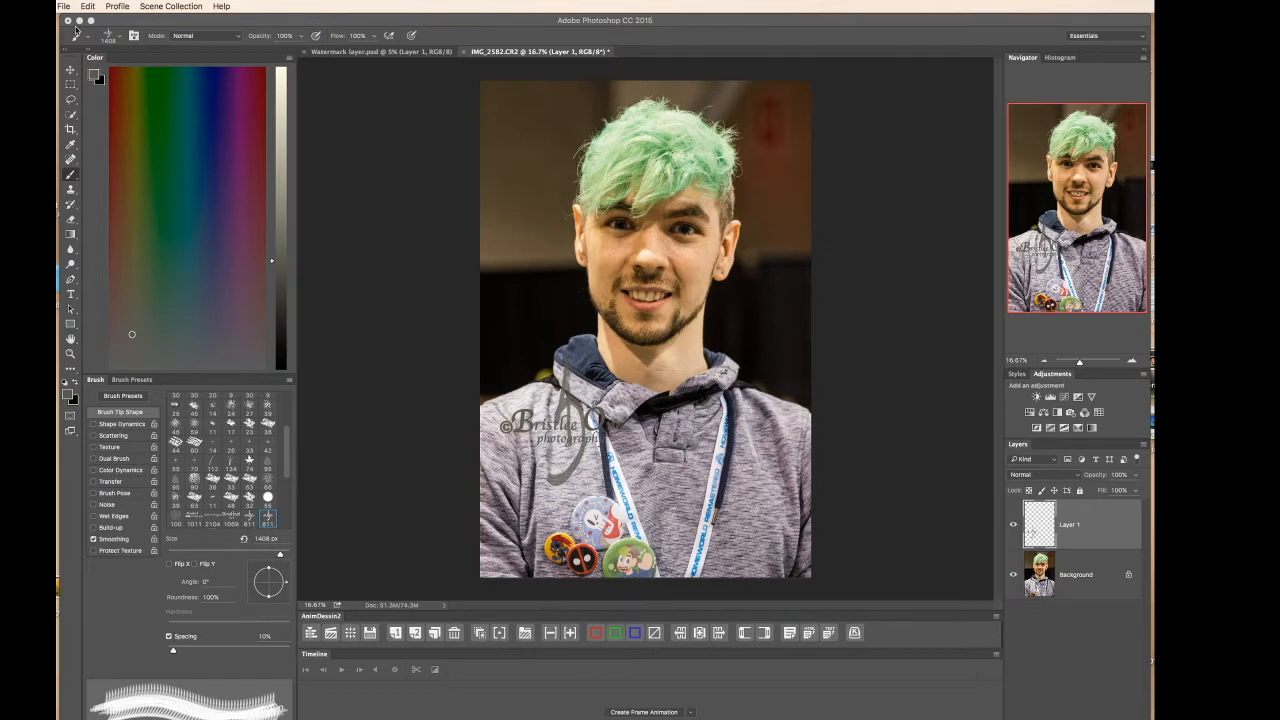
Create a 15 × 15 inch transparent RGB document at 300 pixels/inch, named "brush test".
{"action": "left_click", "coordinate": [192, 19]}
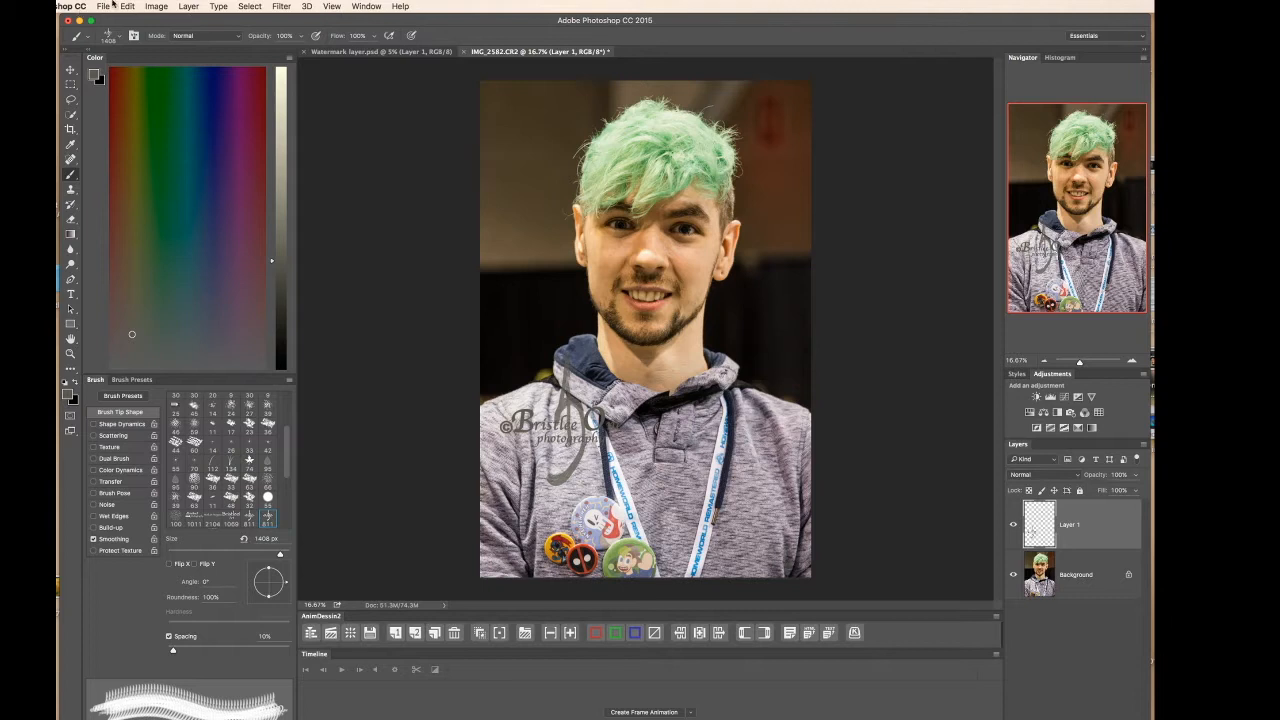
{"action": "left_click", "coordinate": [104, 7]}
{"action": "left_click", "coordinate": [104, 21]}
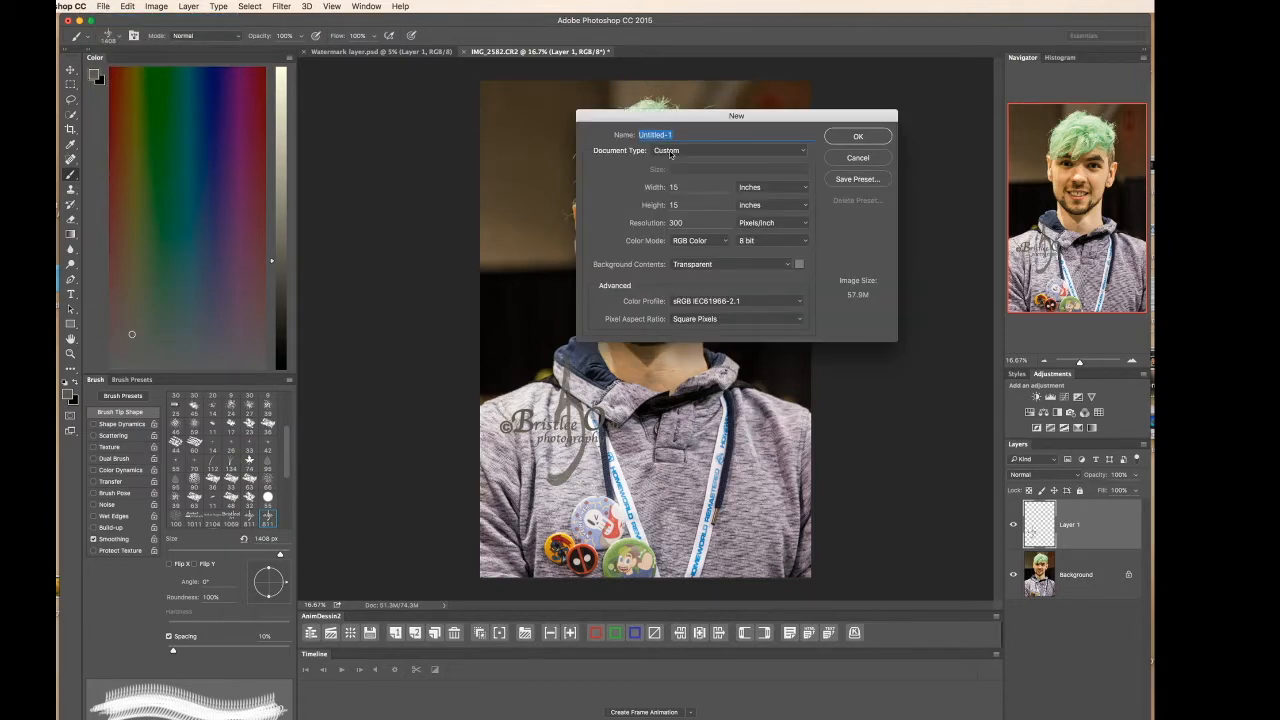
{"action": "type", "text": "brush test"}
{"action": "left_click", "coordinate": [881, 141]}
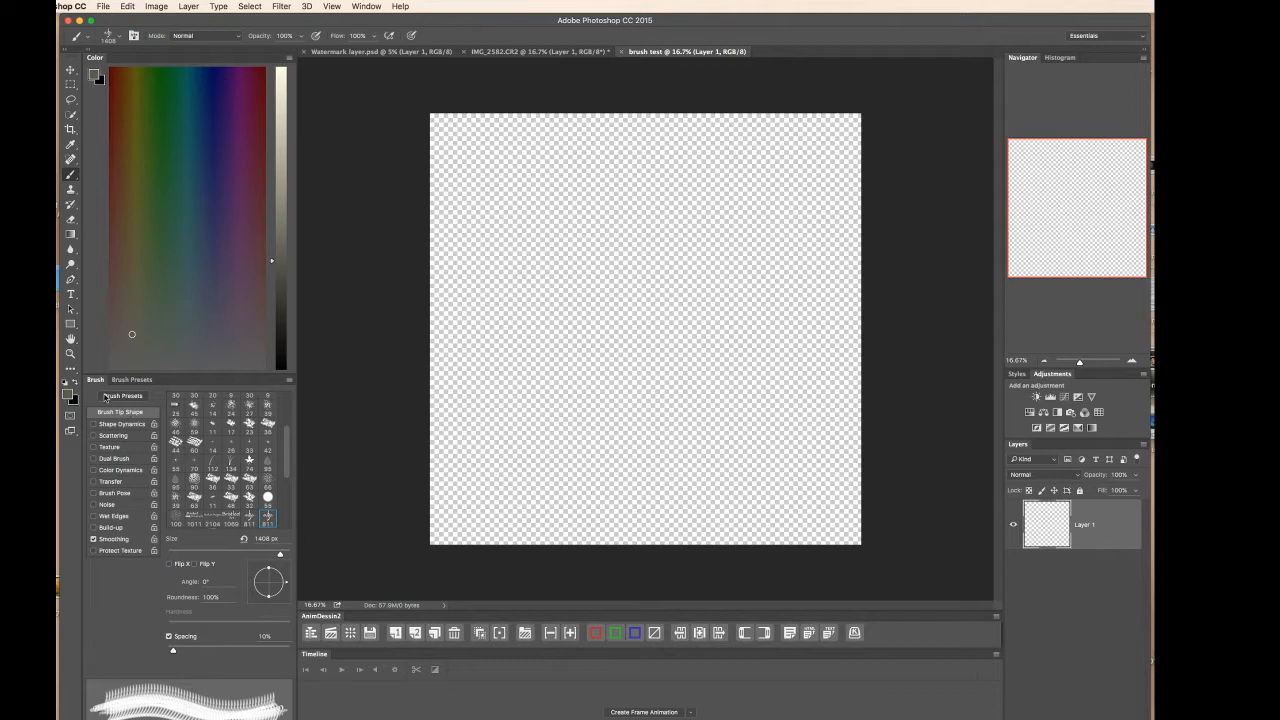
Add the text "brush test" across the canvas in 124 pt Bradley Hand Bold.
{"action": "left_click", "coordinate": [70, 294]}
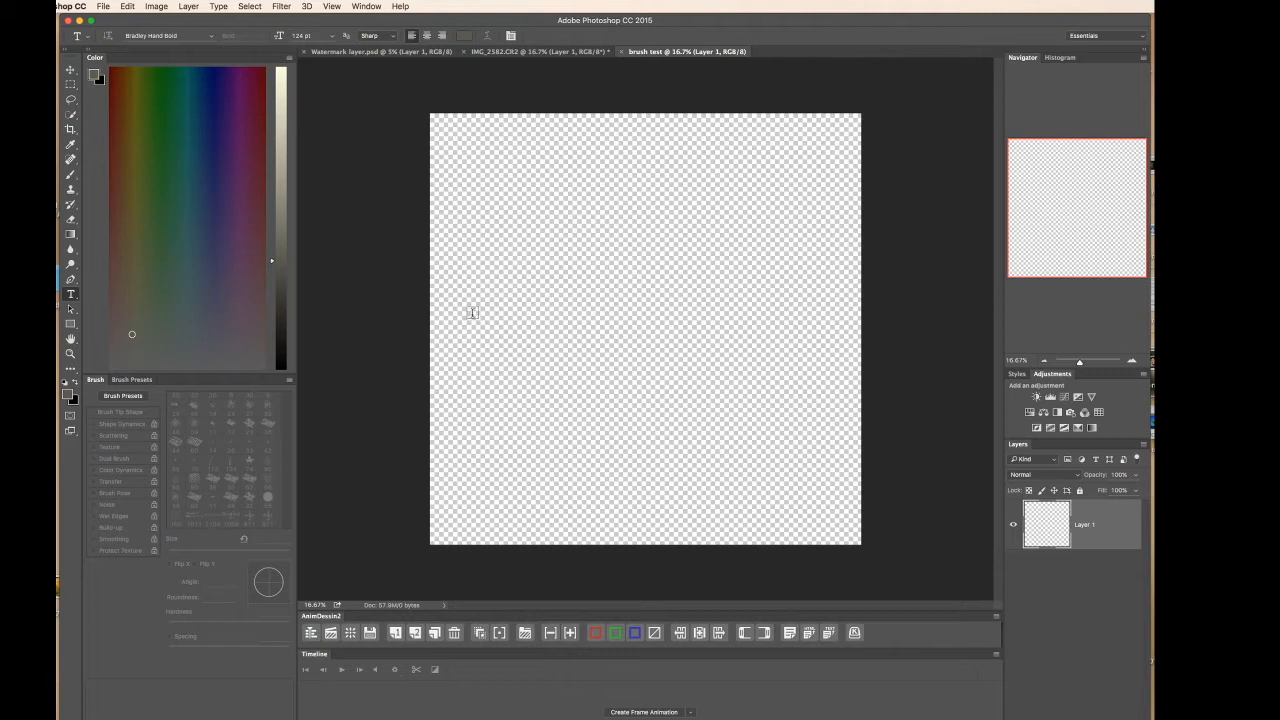
{"action": "left_click", "coordinate": [474, 316]}
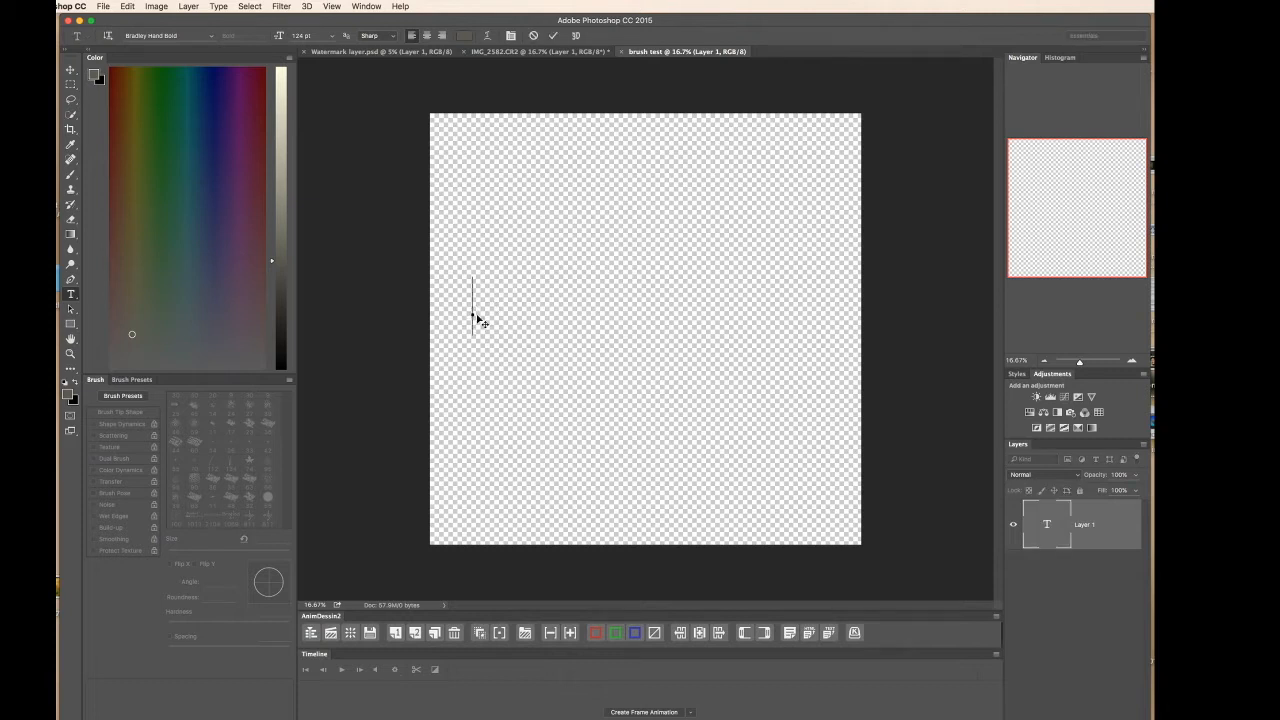
{"action": "type", "text": "brus"}
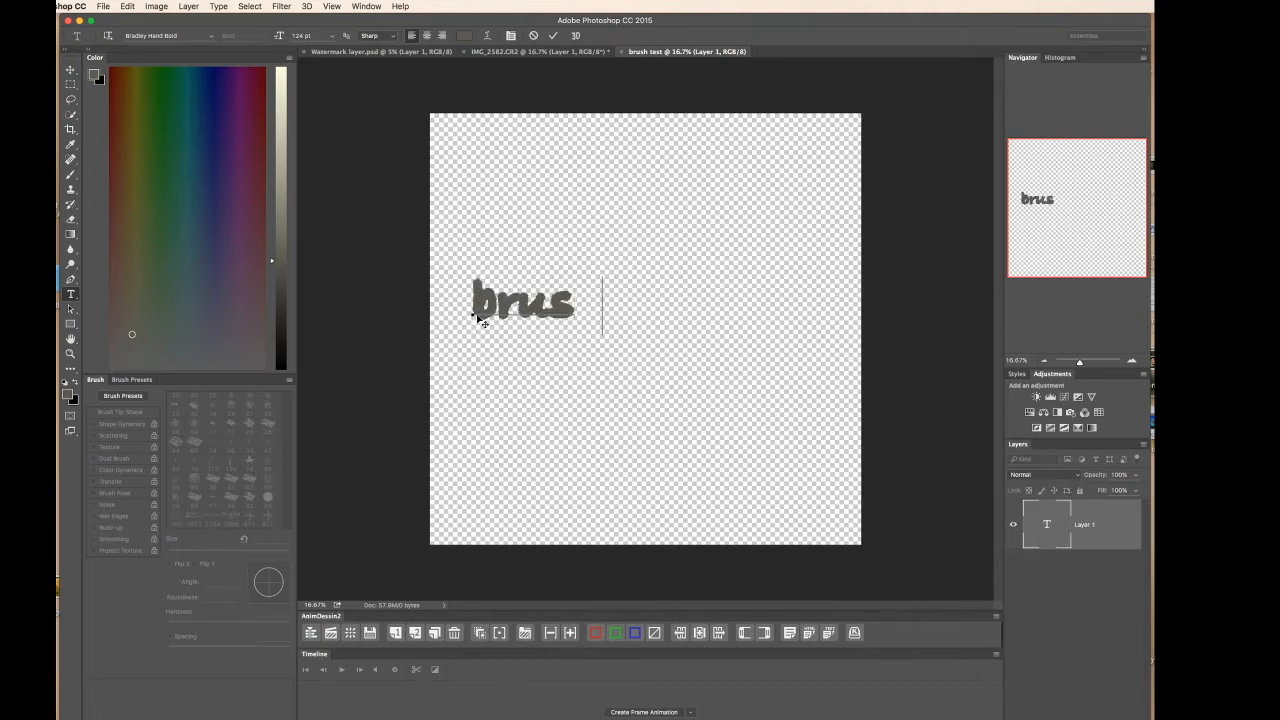
{"action": "type", "text": "h test"}
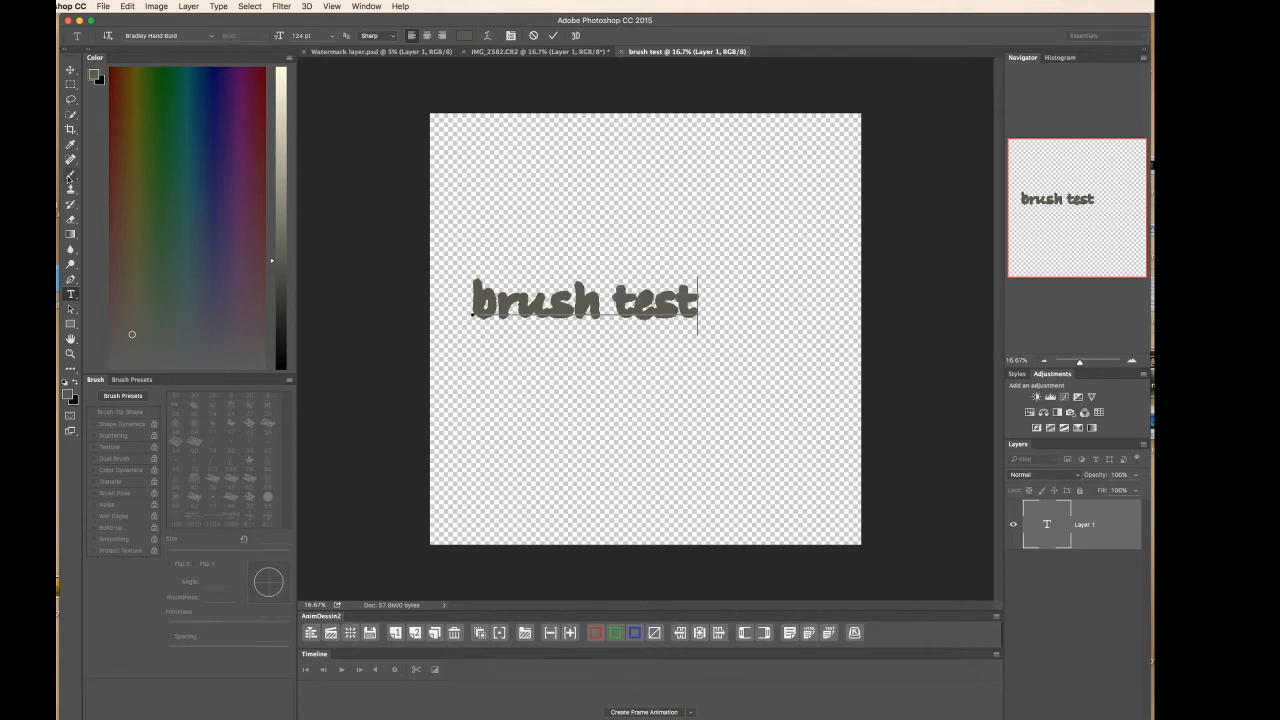
{"action": "left_click", "coordinate": [70, 175]}
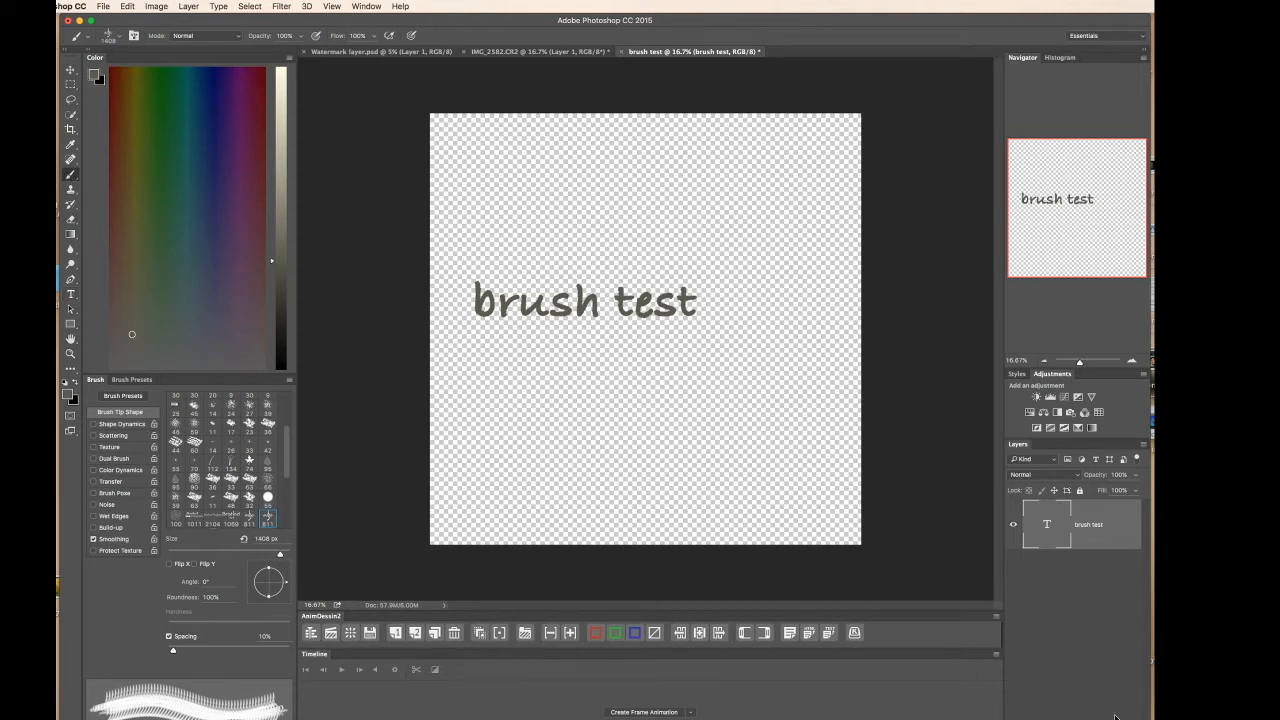
On a new layer, paint a black rectangular outline around the text with the hard round 55 px brush.
{"action": "key", "text": "alt+shift+super+n"}
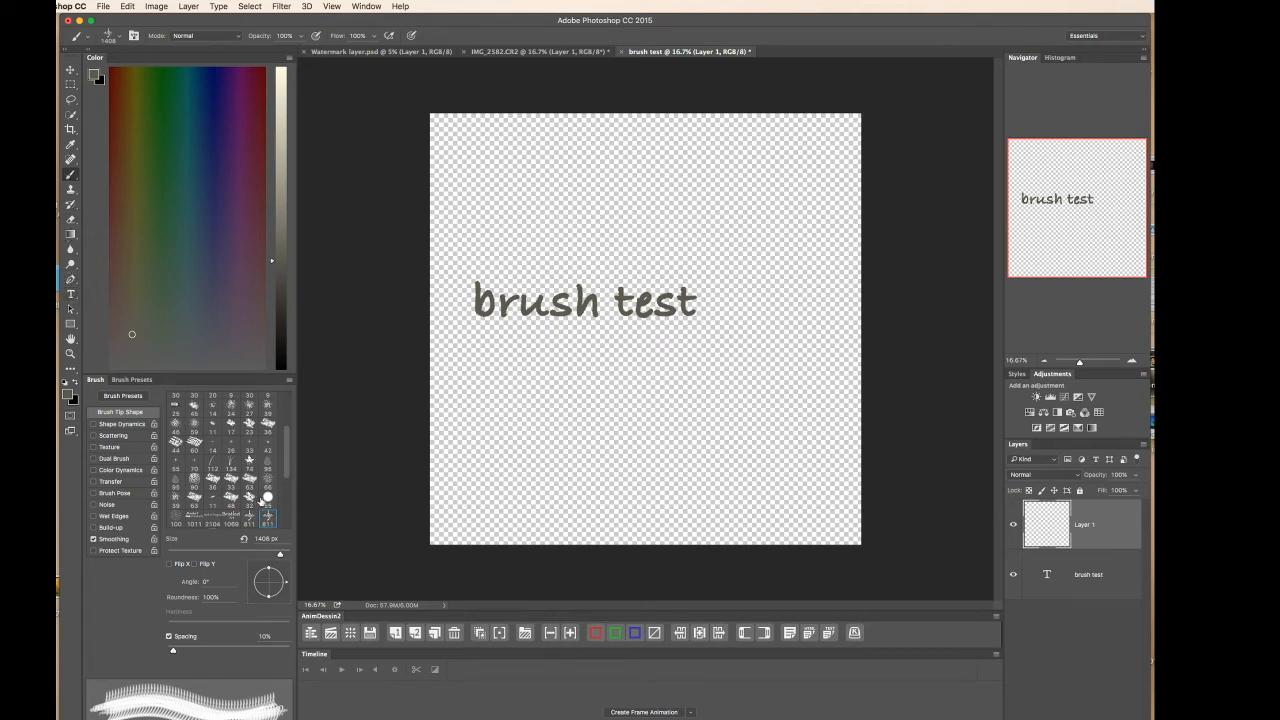
{"action": "left_click", "coordinate": [267, 496]}
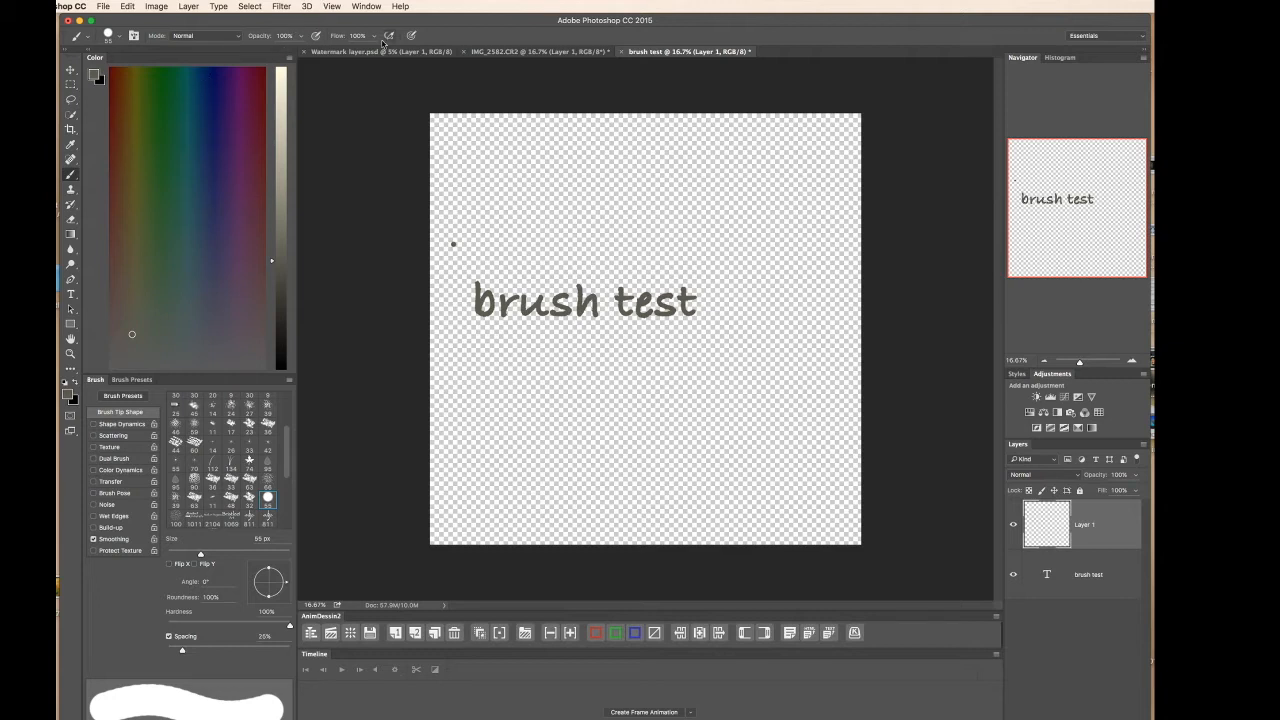
{"action": "left_click_drag", "start_coordinate": [270, 258], "coordinate": [280, 388]}
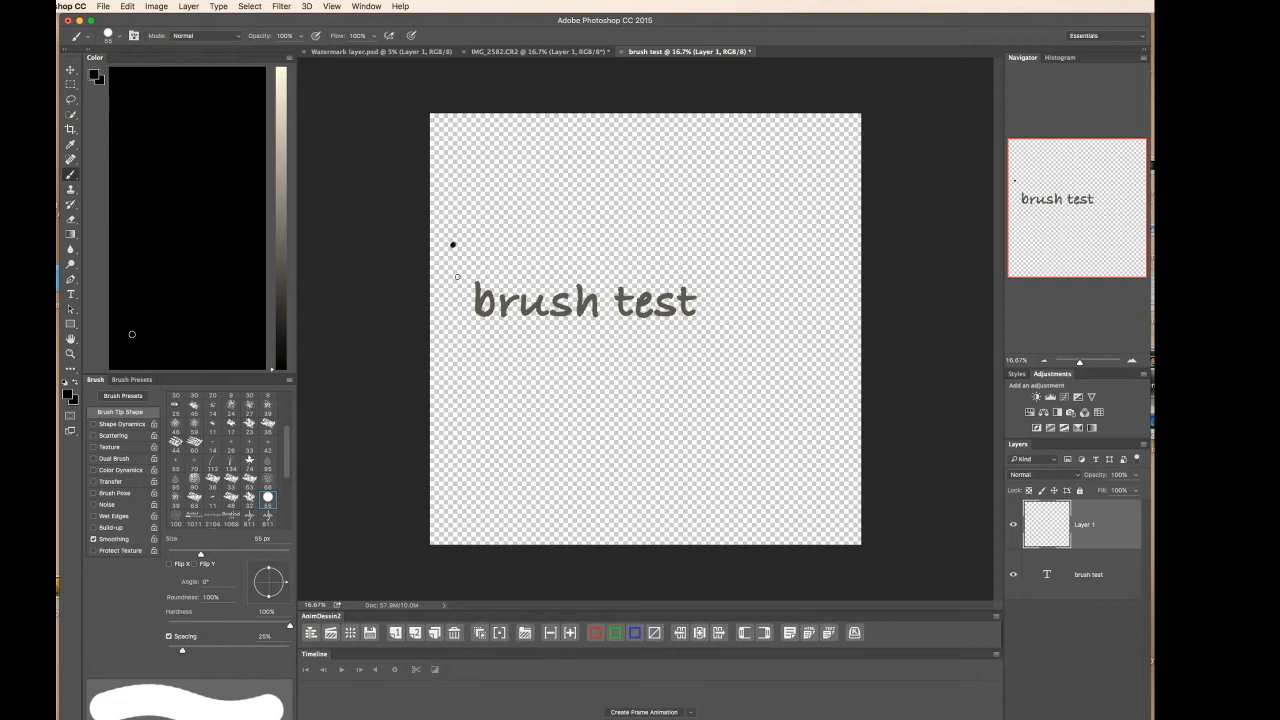
{"action": "left_click", "coordinate": [453, 340], "text": "shift"}
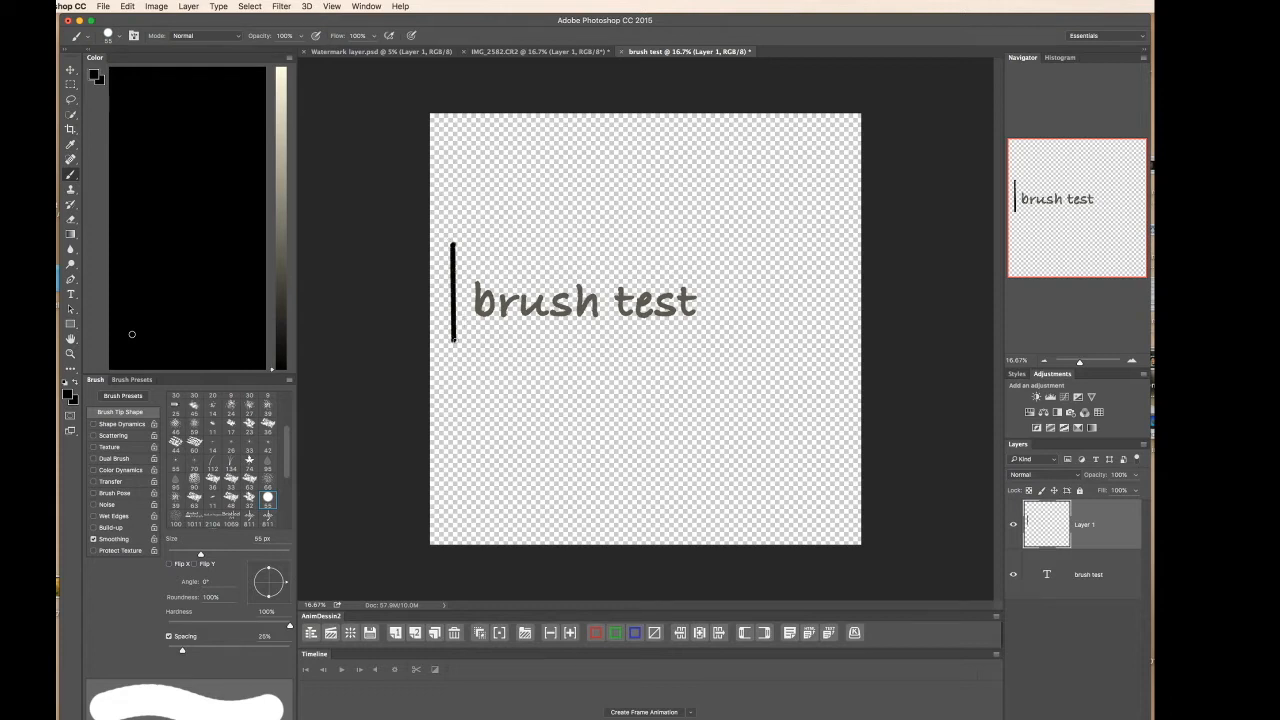
{"action": "left_click", "coordinate": [745, 336], "text": "shift"}
{"action": "left_click", "coordinate": [738, 235], "text": "shift"}
{"action": "left_click", "coordinate": [453, 240], "text": "shift"}
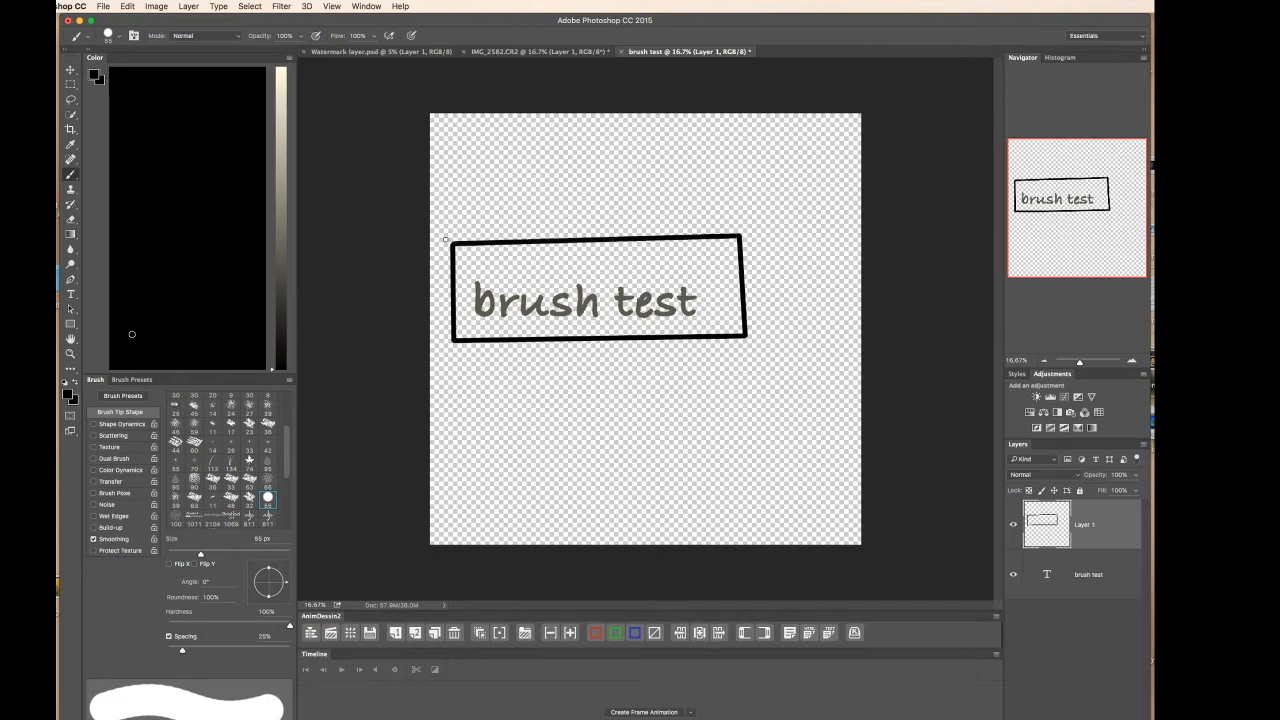
Paint the box's rear rectangle above the text and connect its upper corners to the front outline with straight strokes.
{"action": "left_click", "coordinate": [496, 213], "text": "shift"}
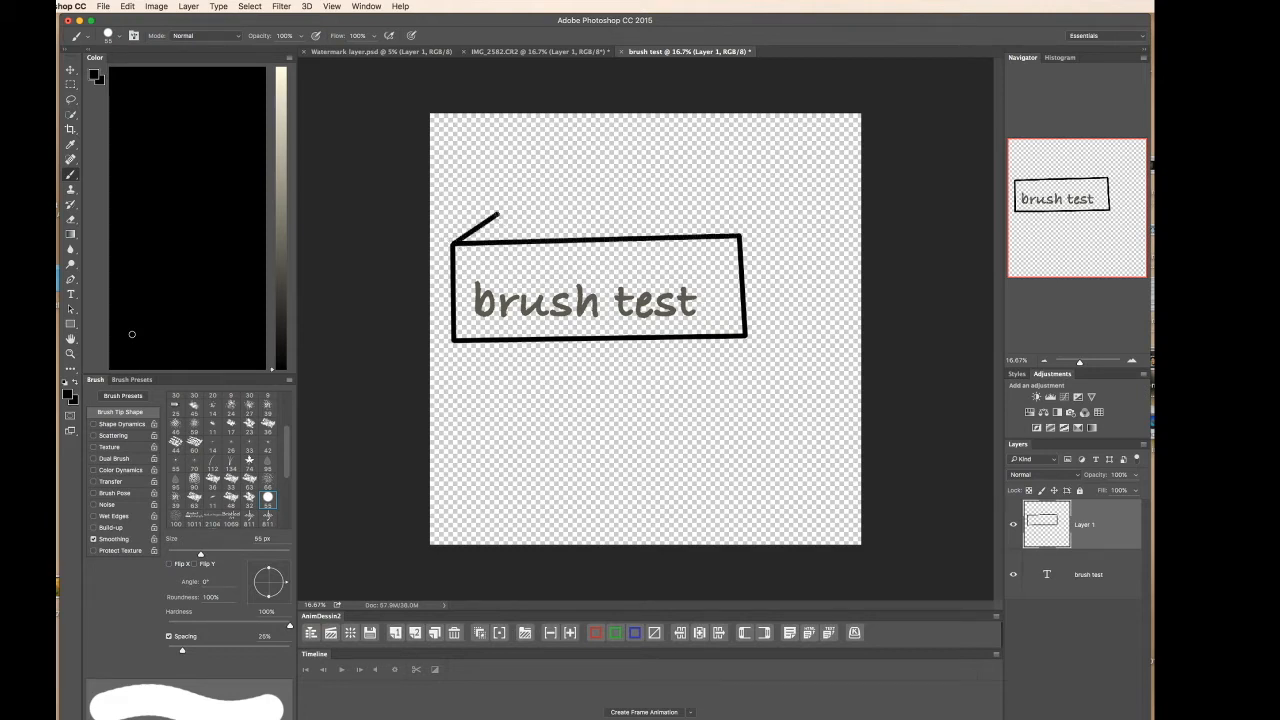
{"action": "left_click", "coordinate": [700, 206], "text": "shift"}
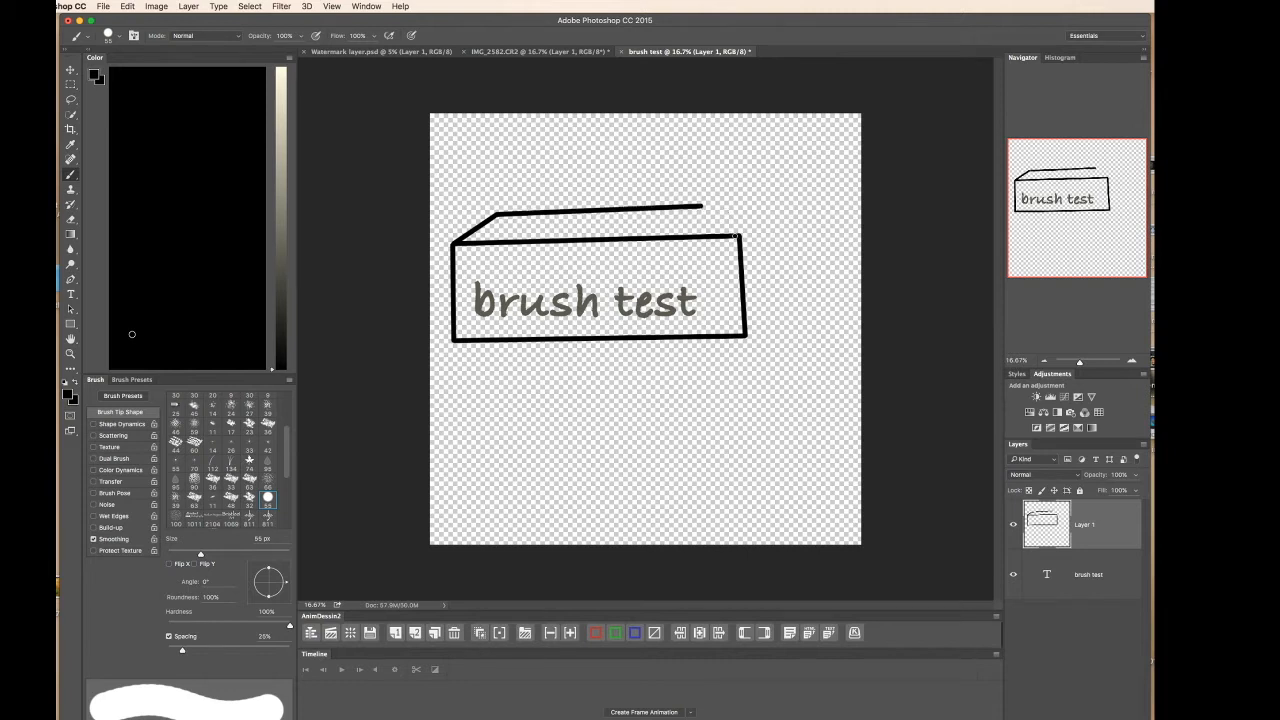
{"action": "left_click", "coordinate": [738, 236], "text": "shift"}
{"action": "left_click_drag", "start_coordinate": [698, 256], "coordinate": [700, 207]}
{"action": "left_click_drag", "start_coordinate": [500, 260], "coordinate": [497, 214]}
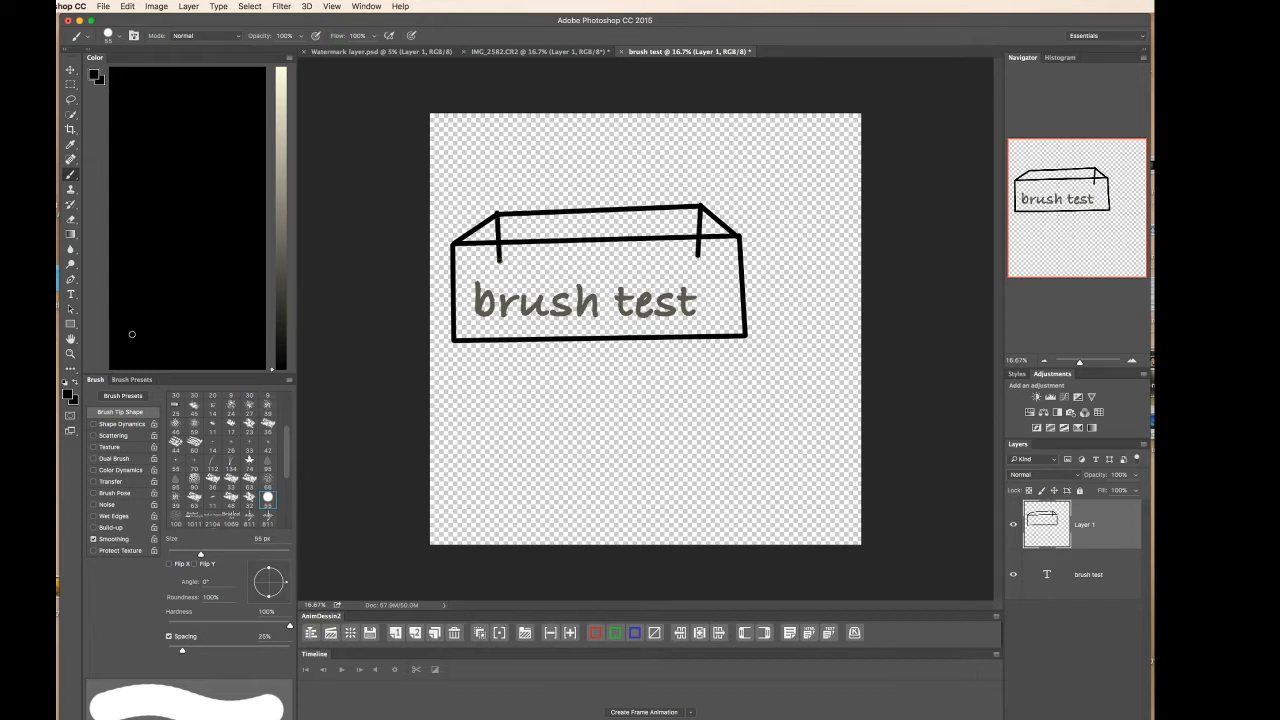
{"action": "left_click", "coordinate": [698, 253], "text": "shift"}
Connect the rear rectangle's lower corners to the front outline's lower corners with straight strokes, undoing any stray diagonal.
{"action": "left_click_drag", "start_coordinate": [698, 253], "coordinate": [745, 336]}
{"action": "left_click", "coordinate": [499, 260], "text": "shift"}
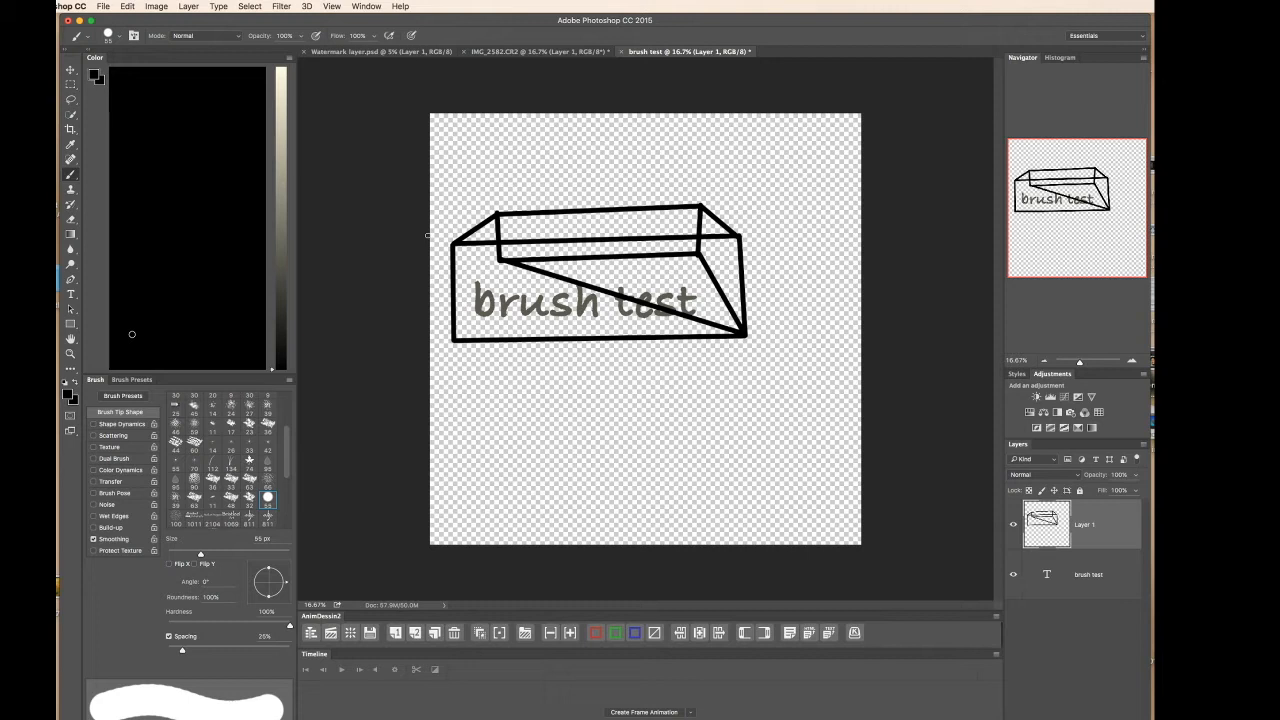
{"action": "key", "text": "super+z"}
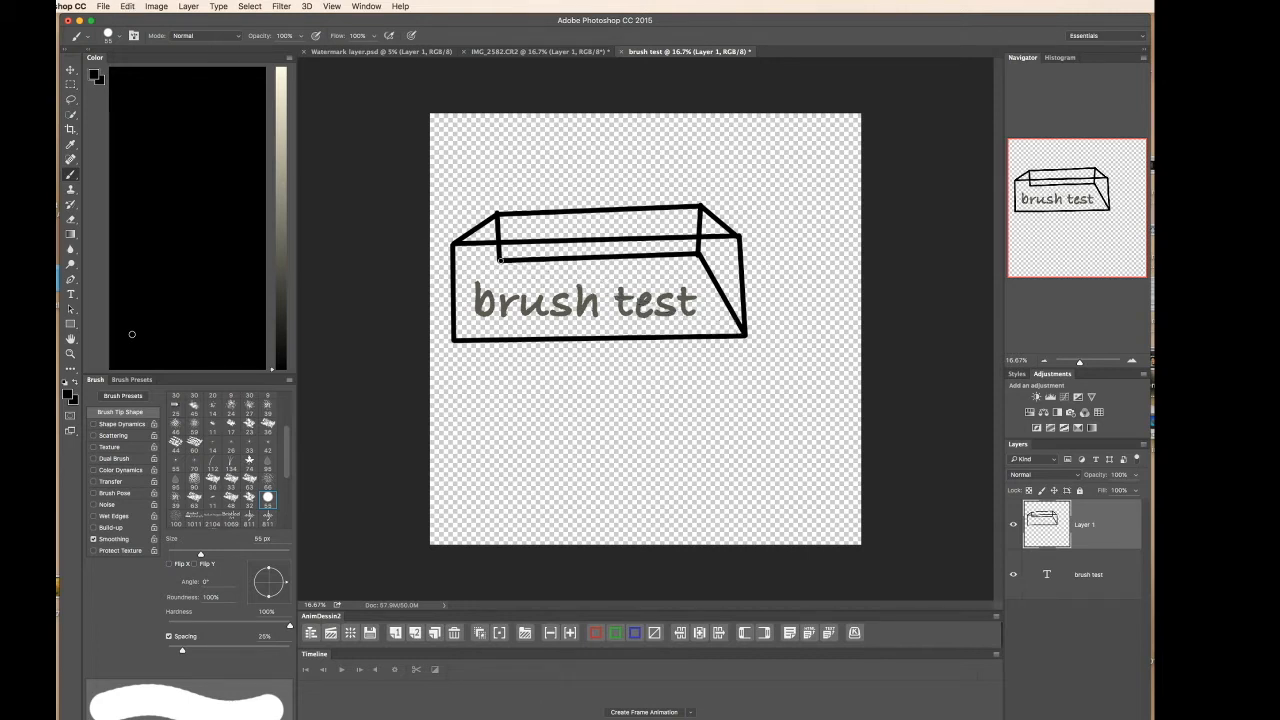
{"action": "left_click", "coordinate": [455, 338], "text": "shift"}
Move the "brush test" text layer slightly up and right so it sits centred inside the painted box.
{"action": "left_click", "coordinate": [1100, 575]}
{"action": "key", "text": "v"}
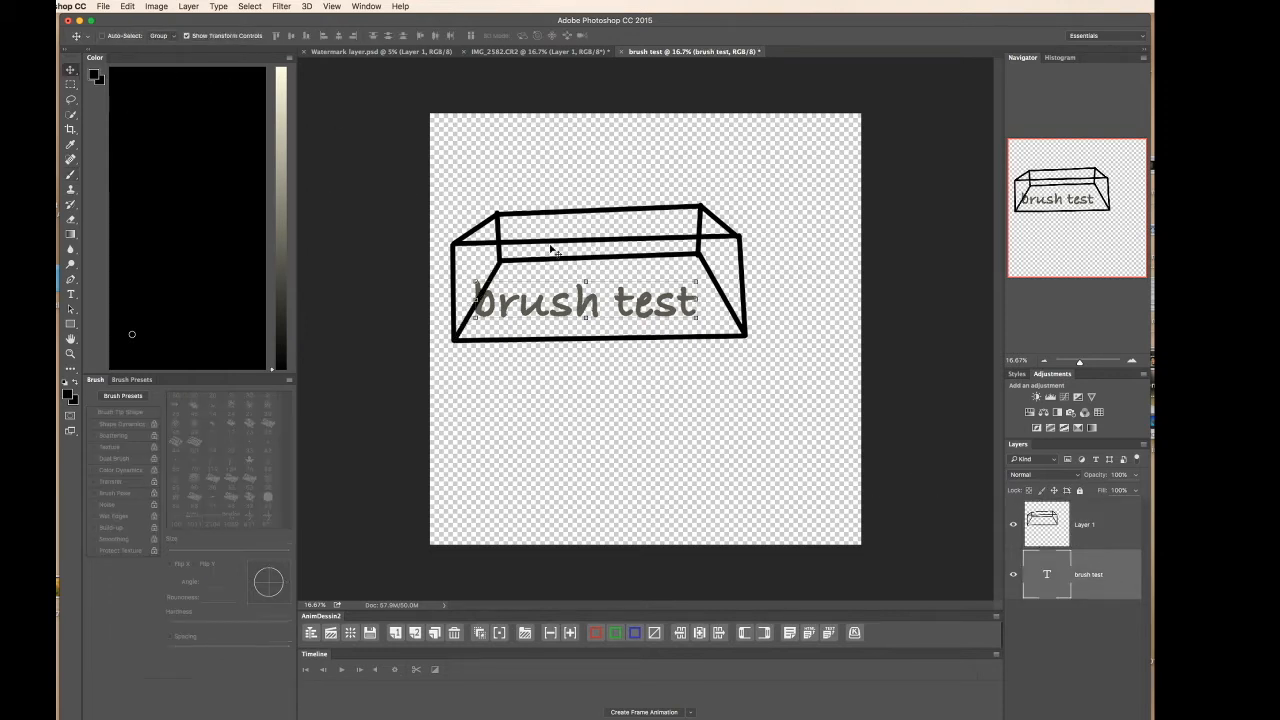
{"action": "left_click_drag", "start_coordinate": [574, 316], "coordinate": [587, 306]}
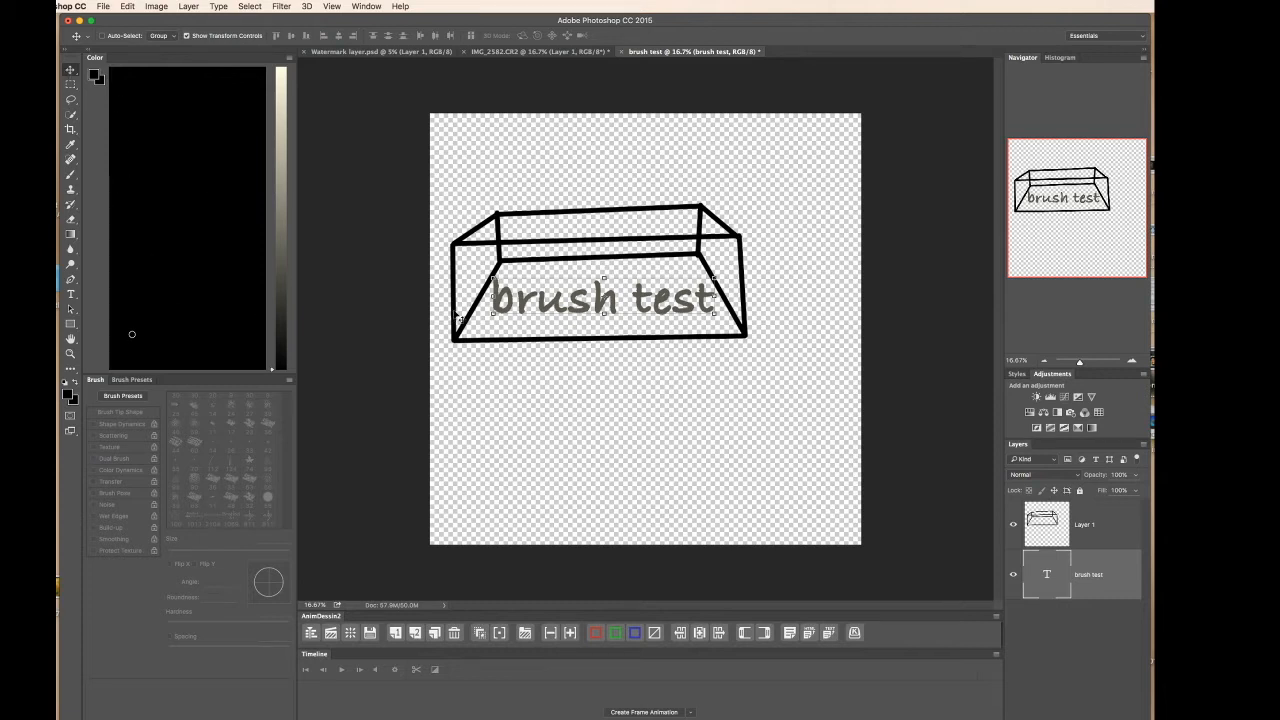
Recolour the whole "brush test" text black.
{"action": "double_click", "coordinate": [505, 300]}
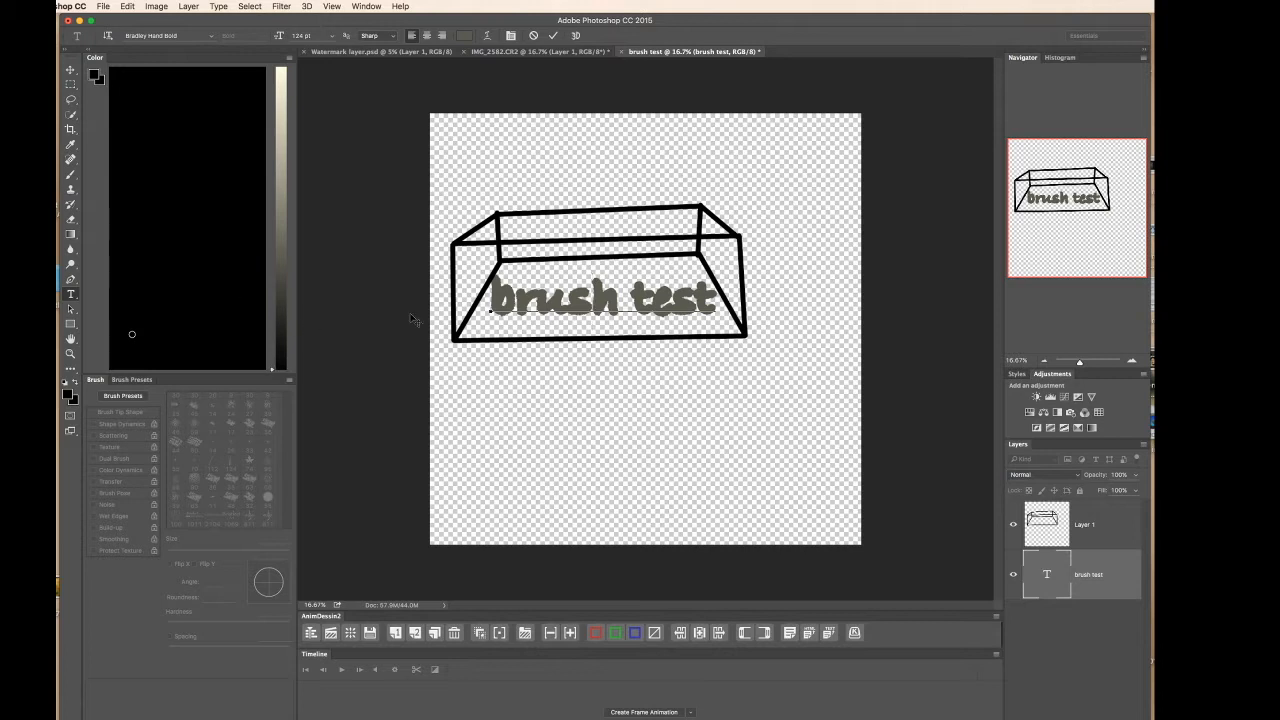
{"action": "left_click_drag", "start_coordinate": [490, 300], "coordinate": [716, 300]}
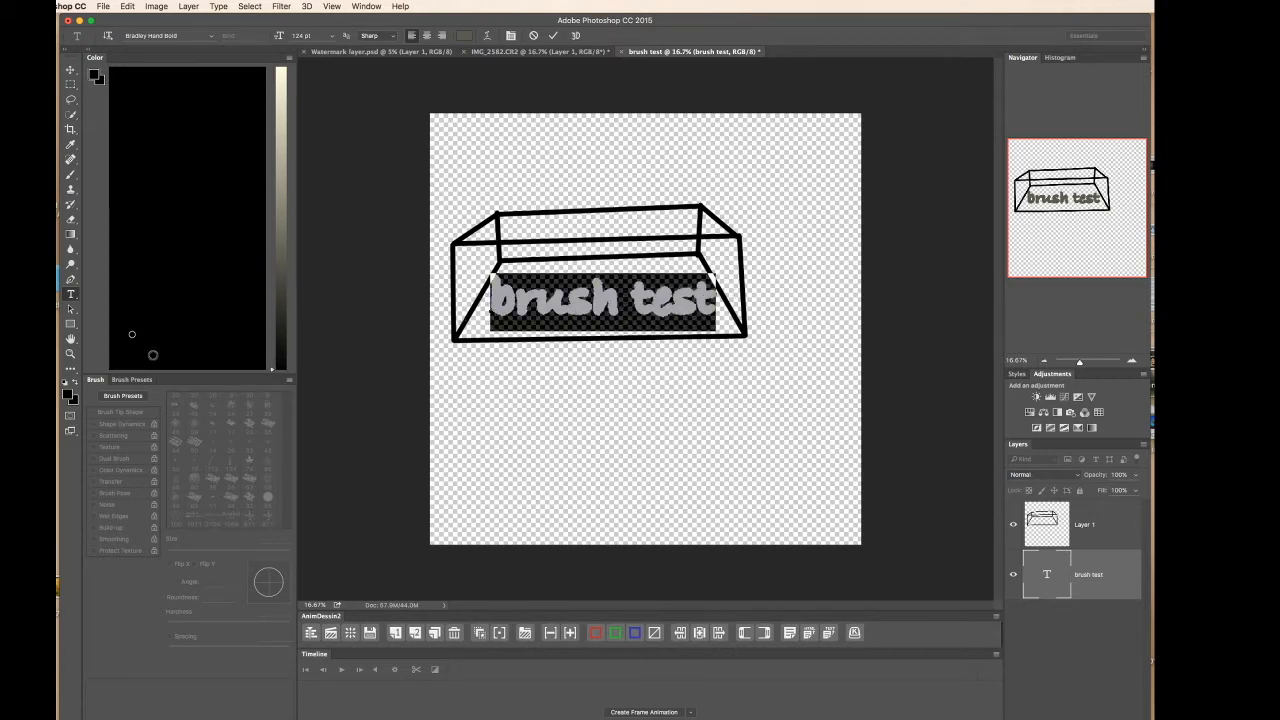
{"action": "left_click", "coordinate": [114, 365]}
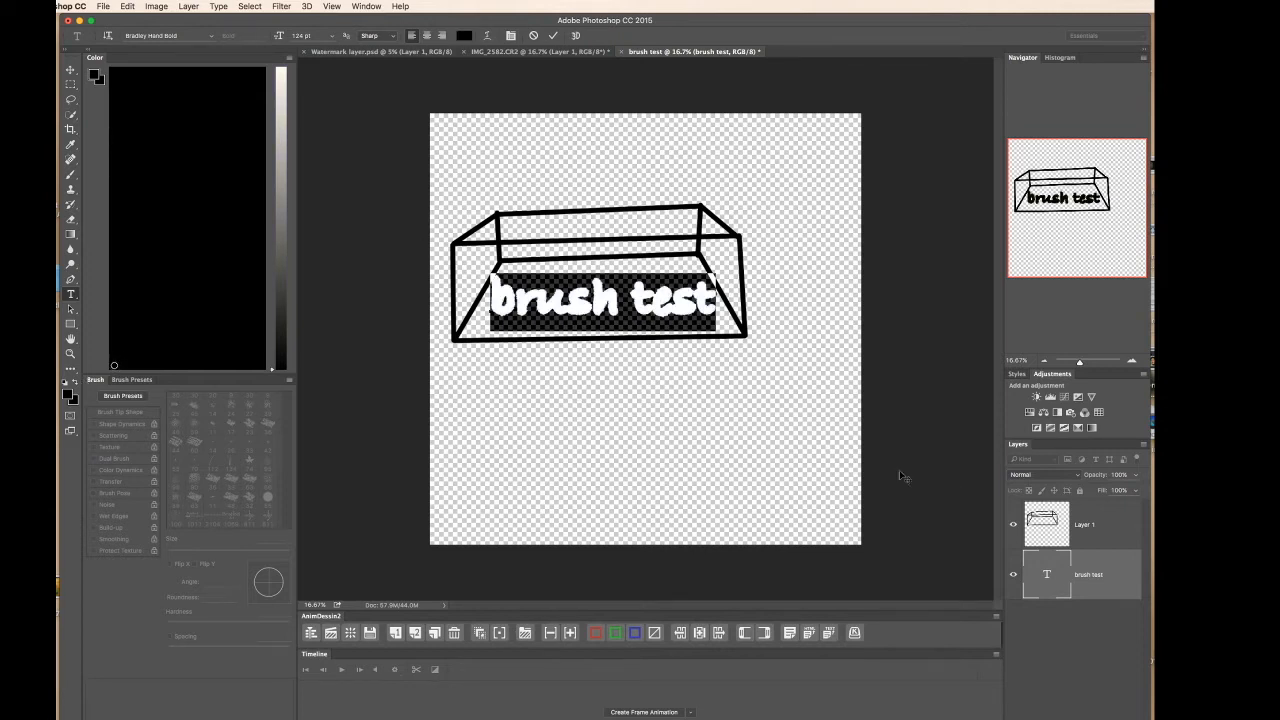
{"action": "left_click", "coordinate": [68, 68]}
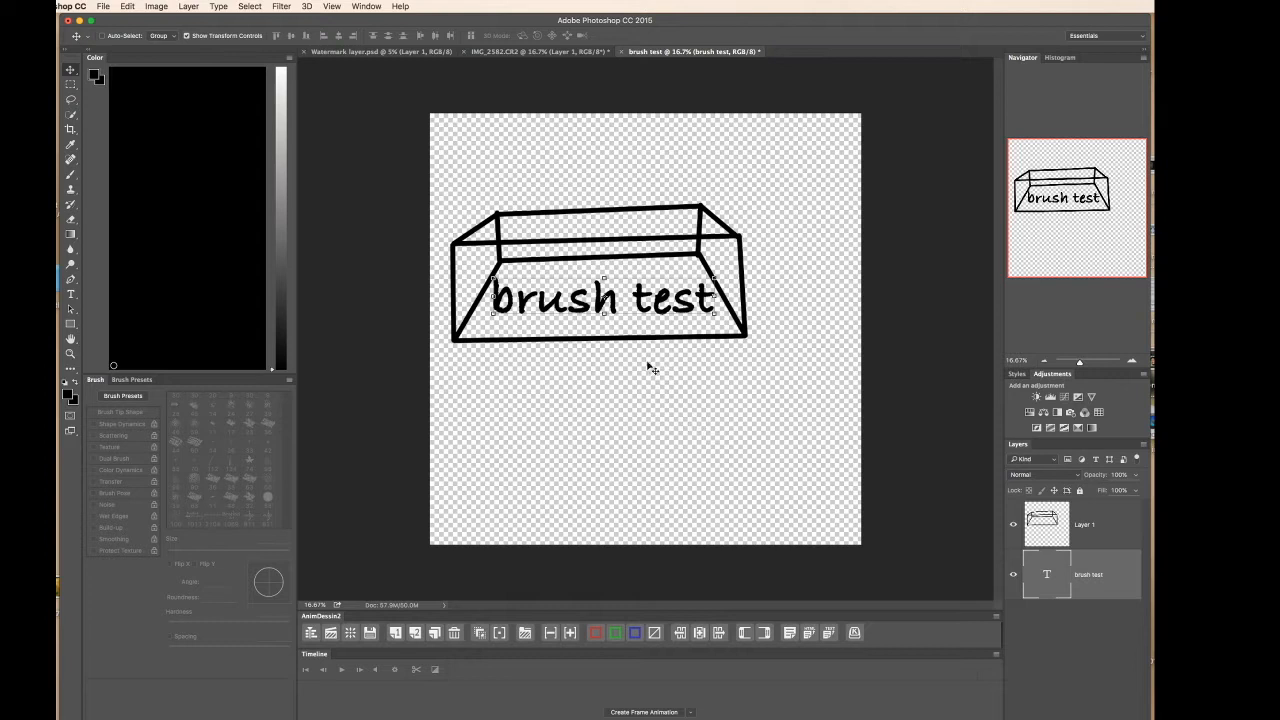
Trim the transparent pixels from all four sides of the canvas.
{"action": "left_click", "coordinate": [150, 7]}
{"action": "left_click", "coordinate": [164, 140]}
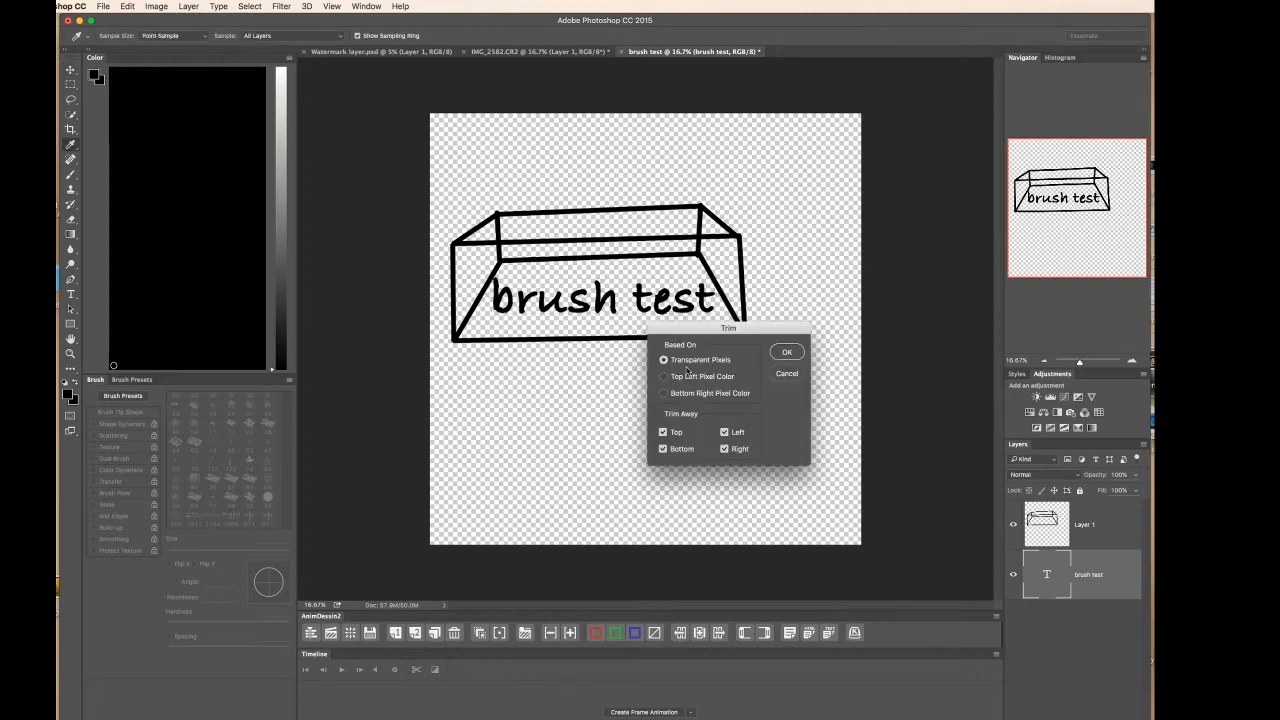
{"action": "left_click", "coordinate": [787, 352]}
{"action": "key", "text": "v"}
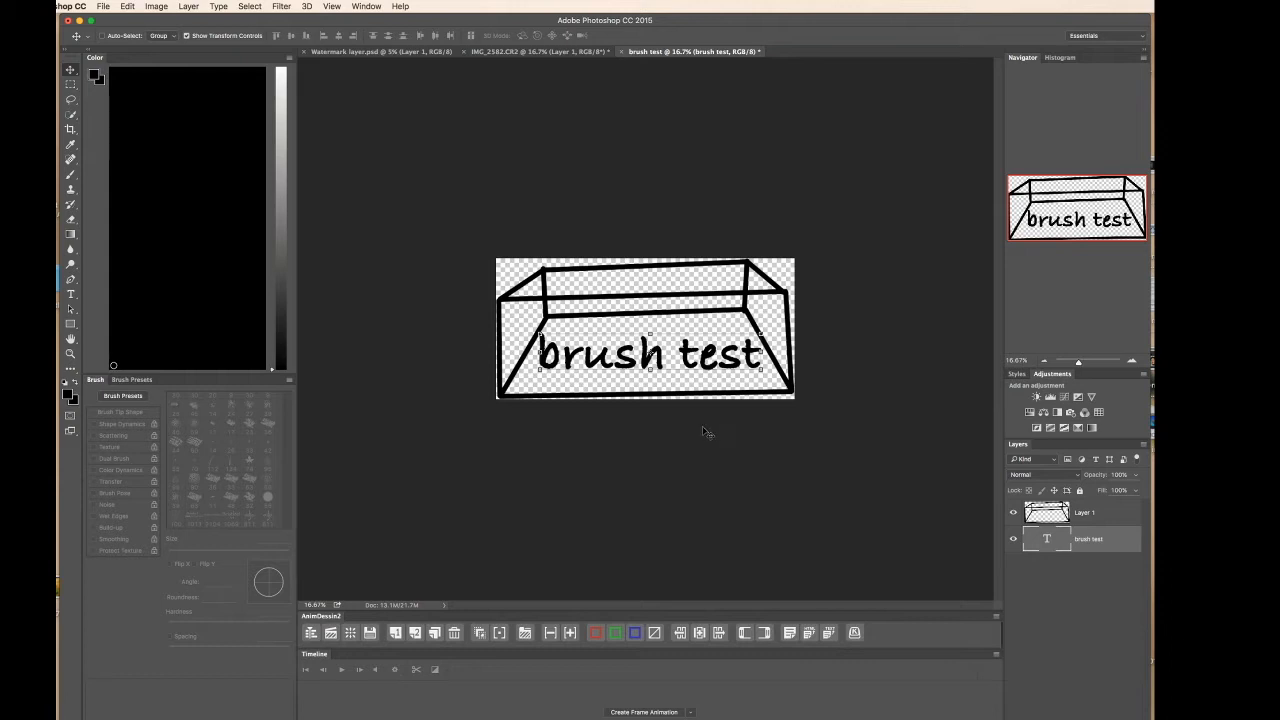
Define the artwork as a brush preset named "brush test".
{"action": "left_click", "coordinate": [105, 7]}
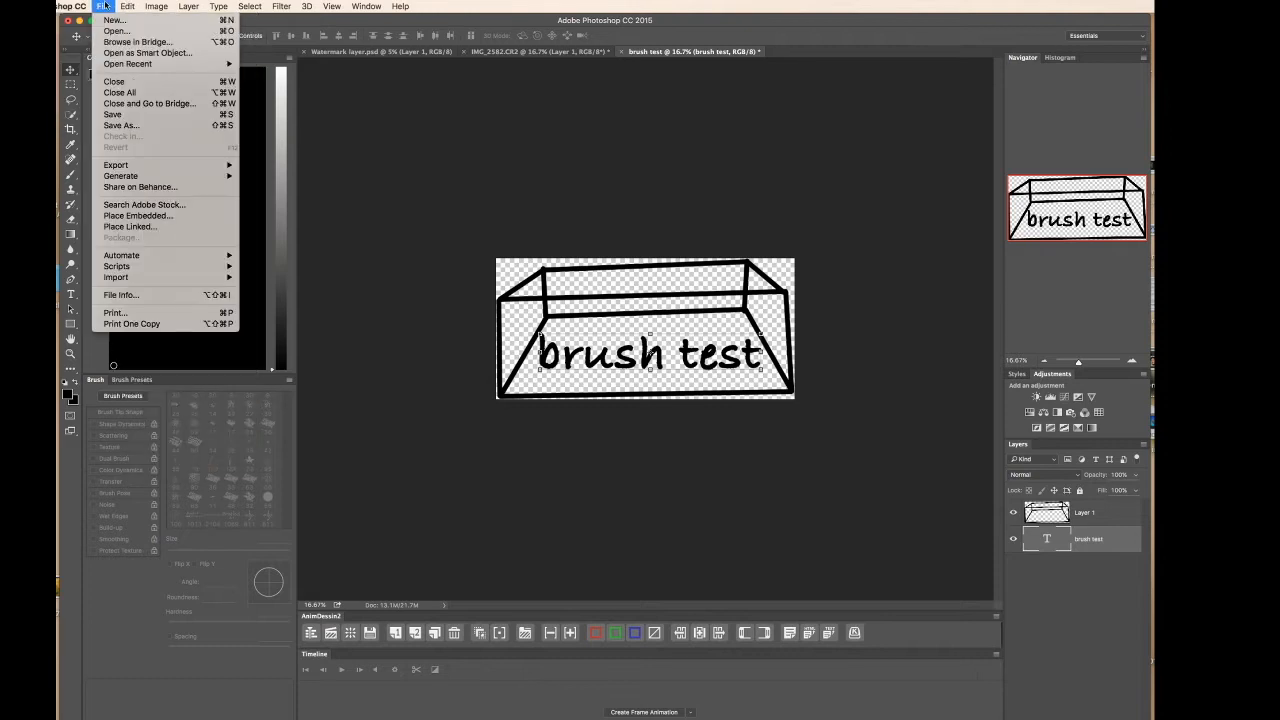
{"action": "mouse_move", "coordinate": [118, 7]}
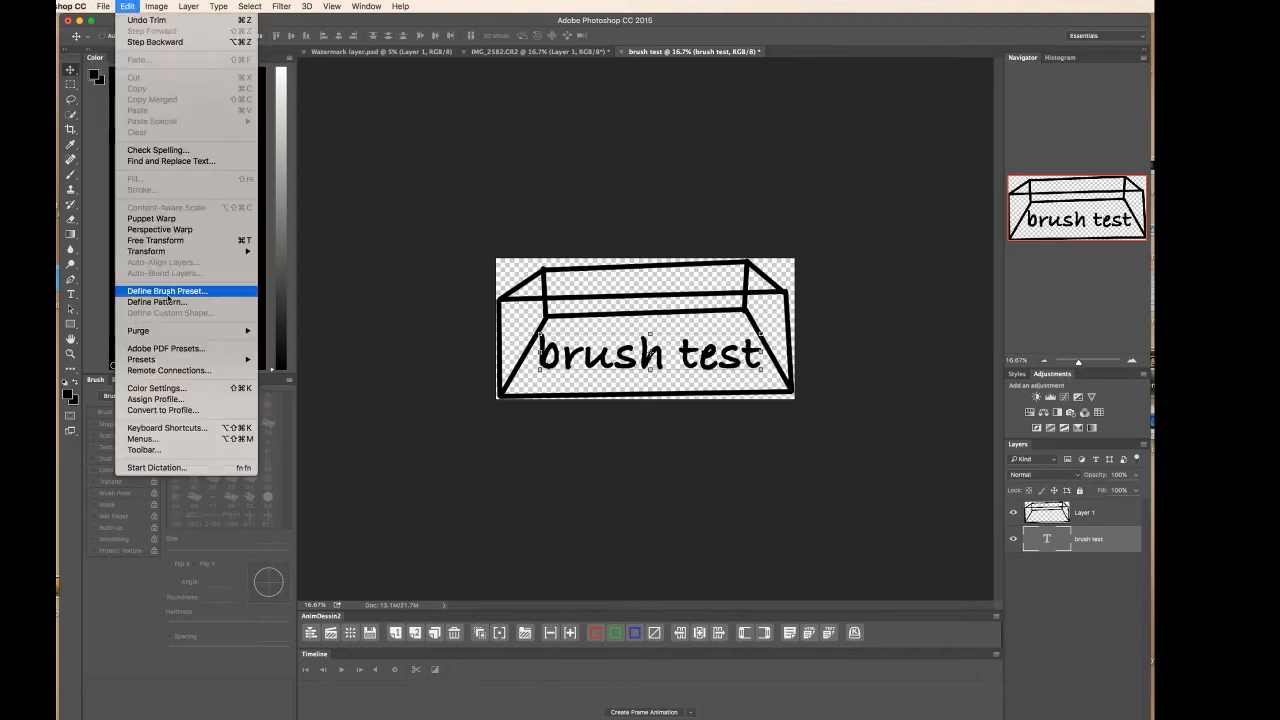
{"action": "left_click", "coordinate": [172, 291]}
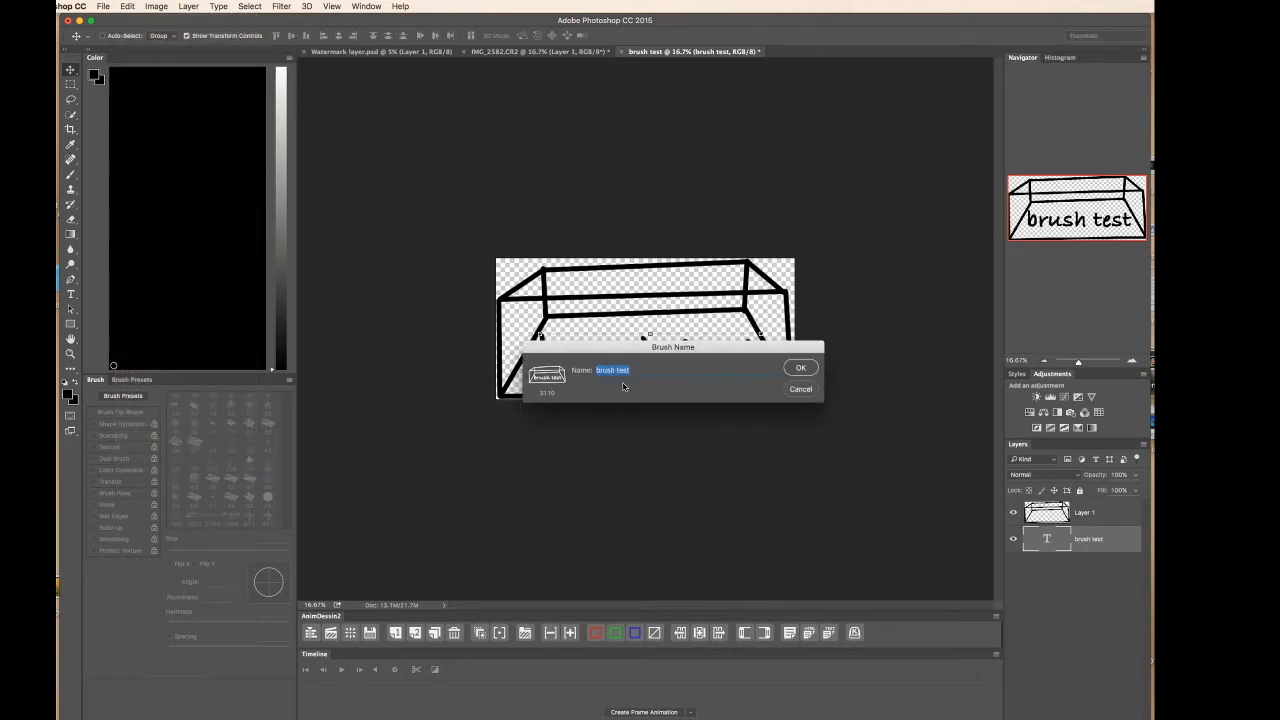
{"action": "left_click", "coordinate": [801, 368]}
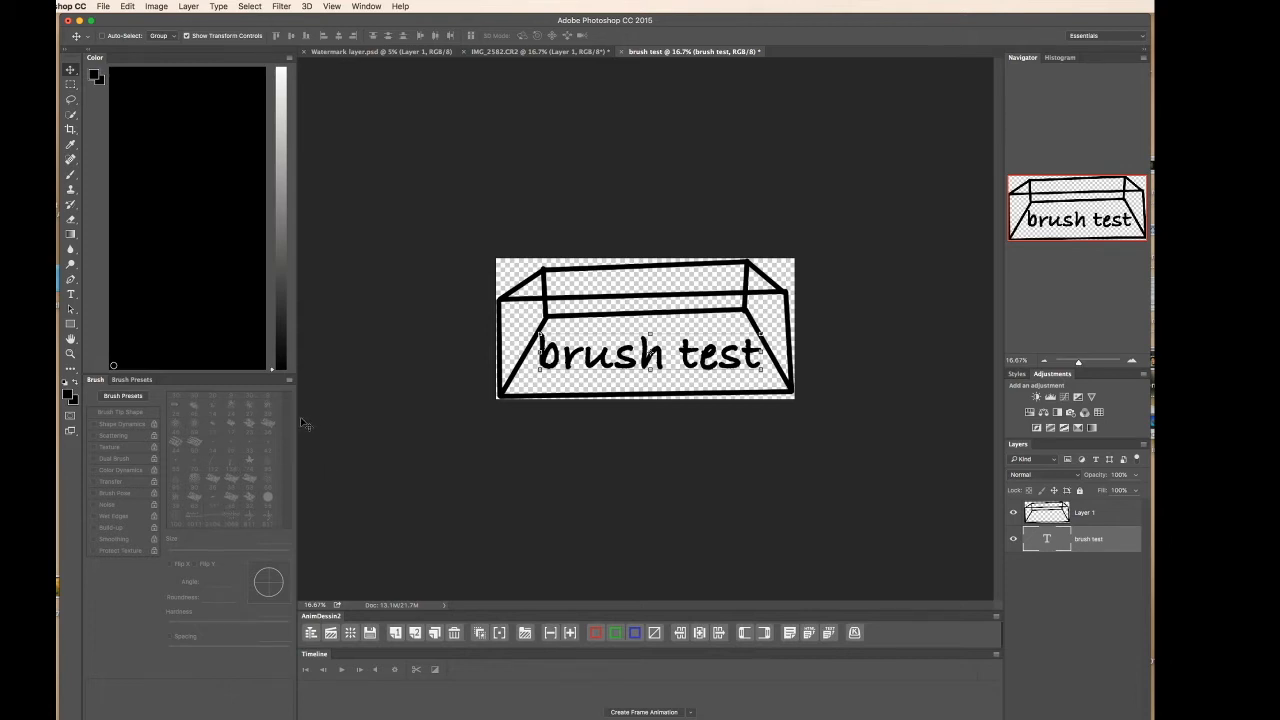
Activate the Brush tool with the 3110 px box tip and create a 15 × 15 inch transparent document at 300 pixels/inch.
{"action": "scroll", "coordinate": [267, 499], "scroll_direction": "down", "scroll_amount": 1}
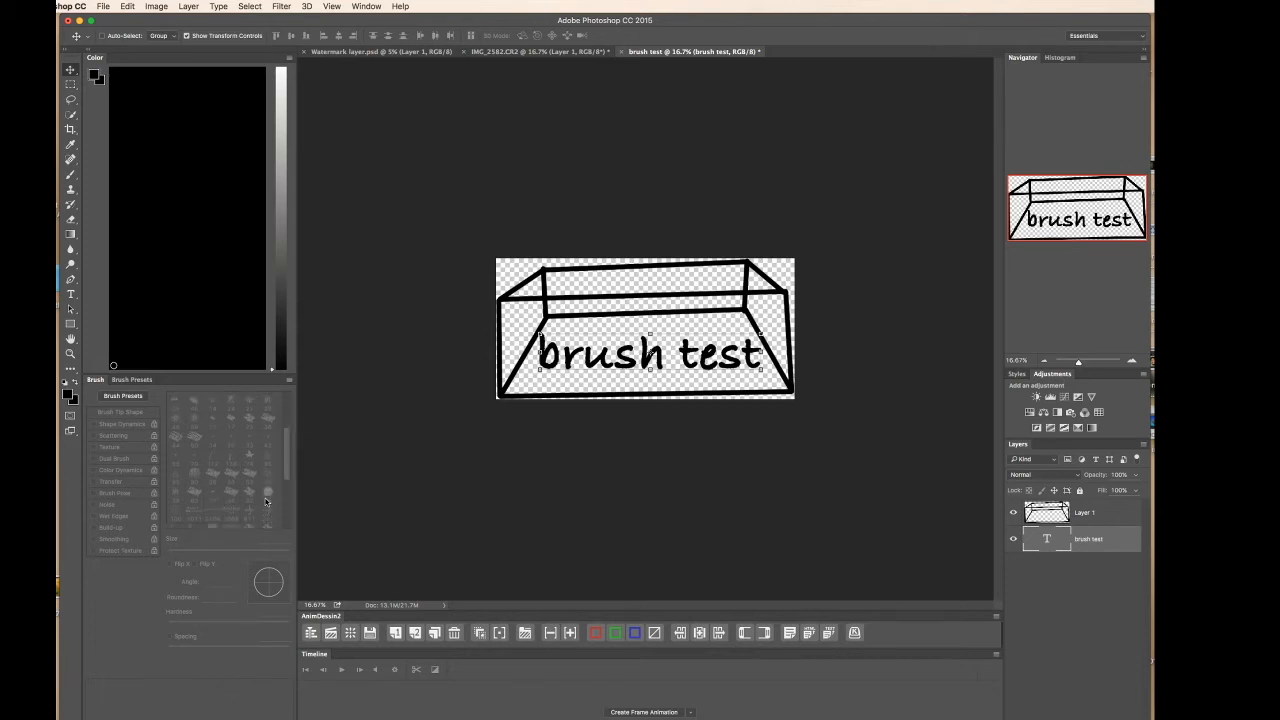
{"action": "left_click", "coordinate": [70, 173]}
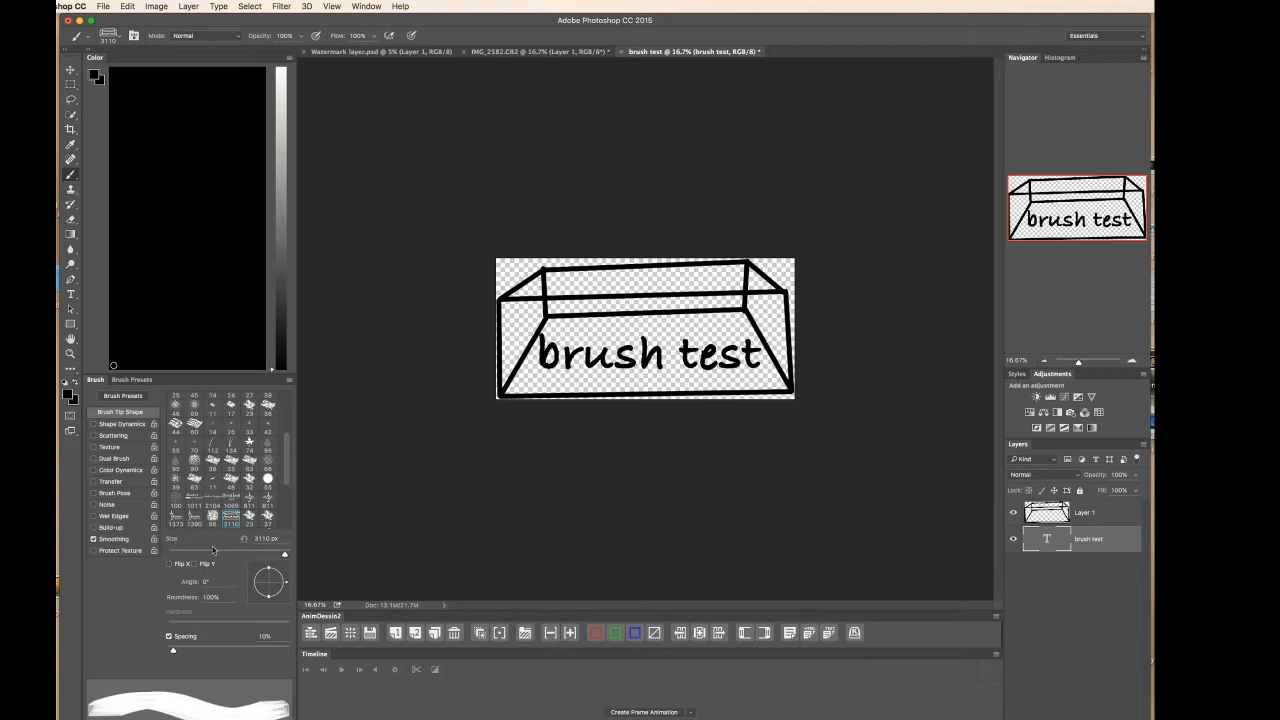
{"action": "left_click", "coordinate": [104, 6]}
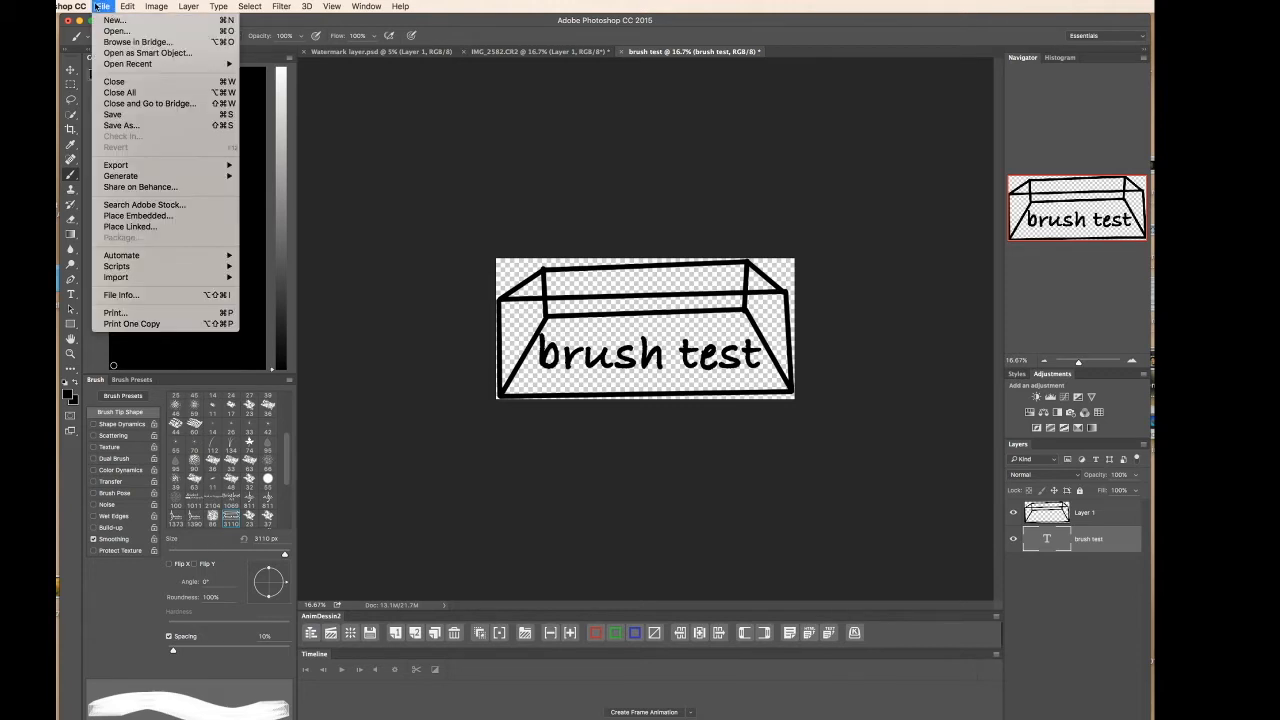
{"action": "left_click", "coordinate": [112, 20]}
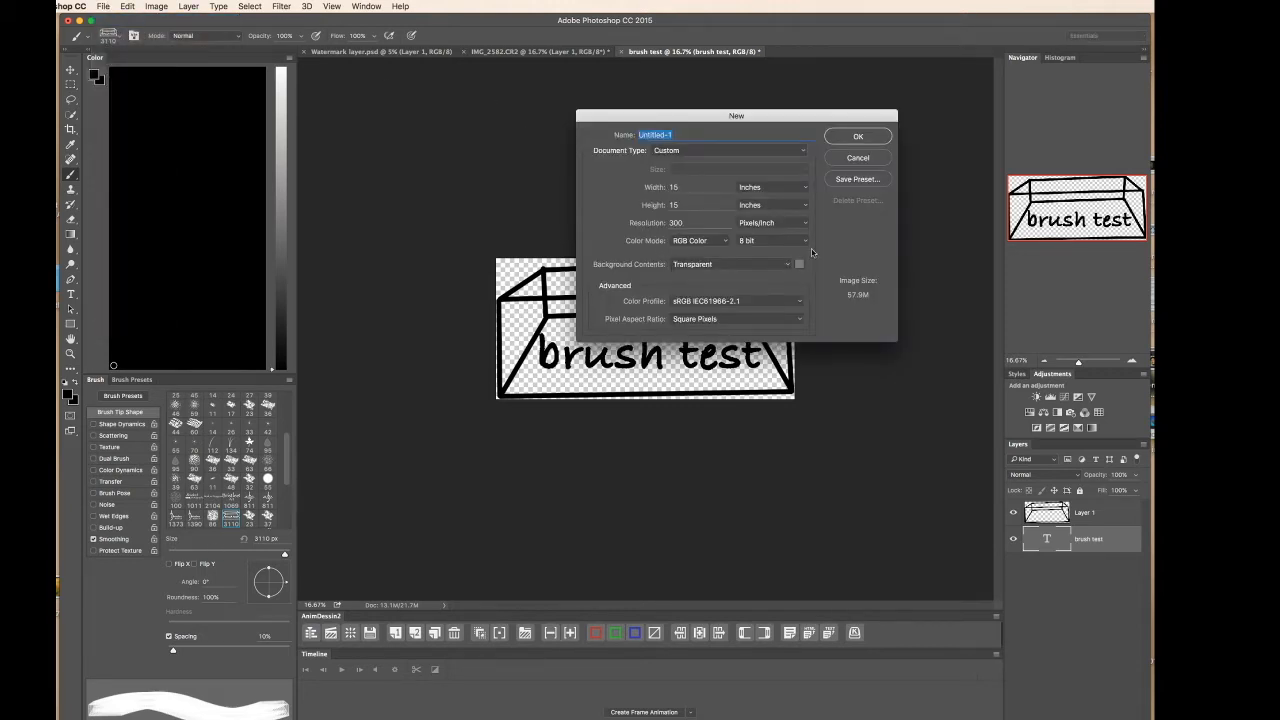
{"action": "left_click", "coordinate": [859, 139]}
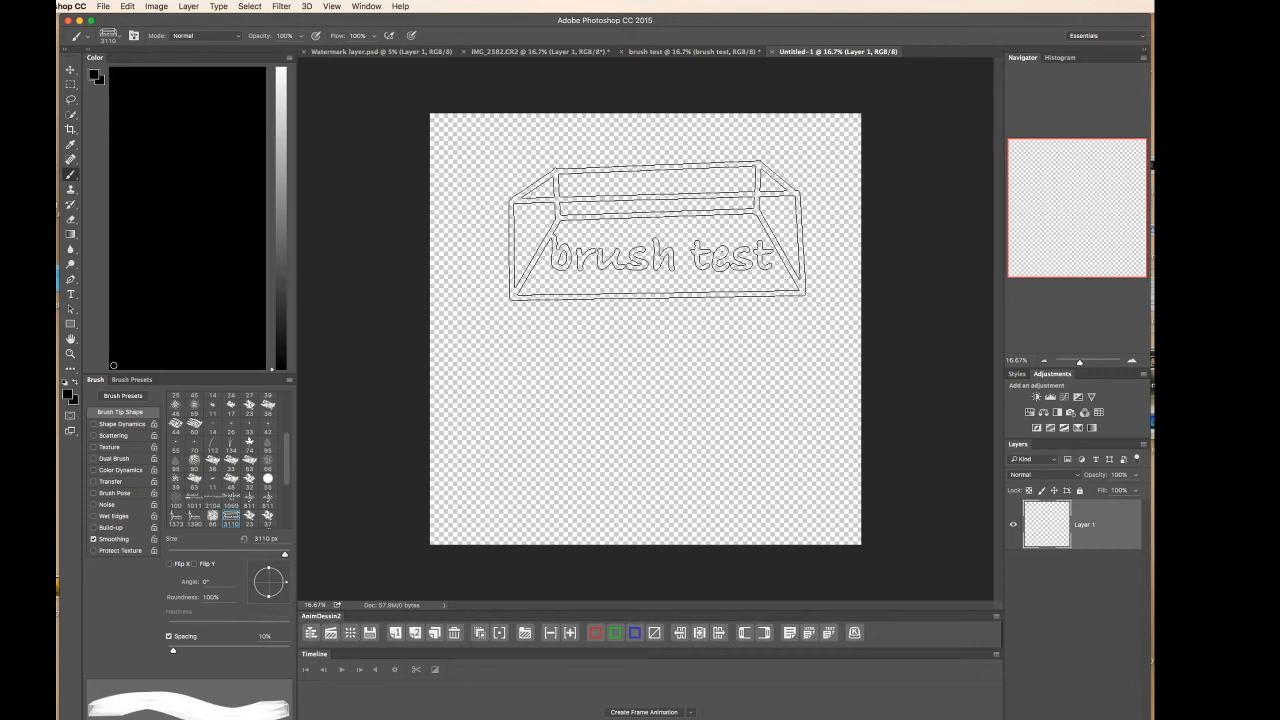
Stamp the custom brush at 3110 px near the top of the canvas and again at 249 px below it.
{"action": "left_click", "coordinate": [657, 229]}
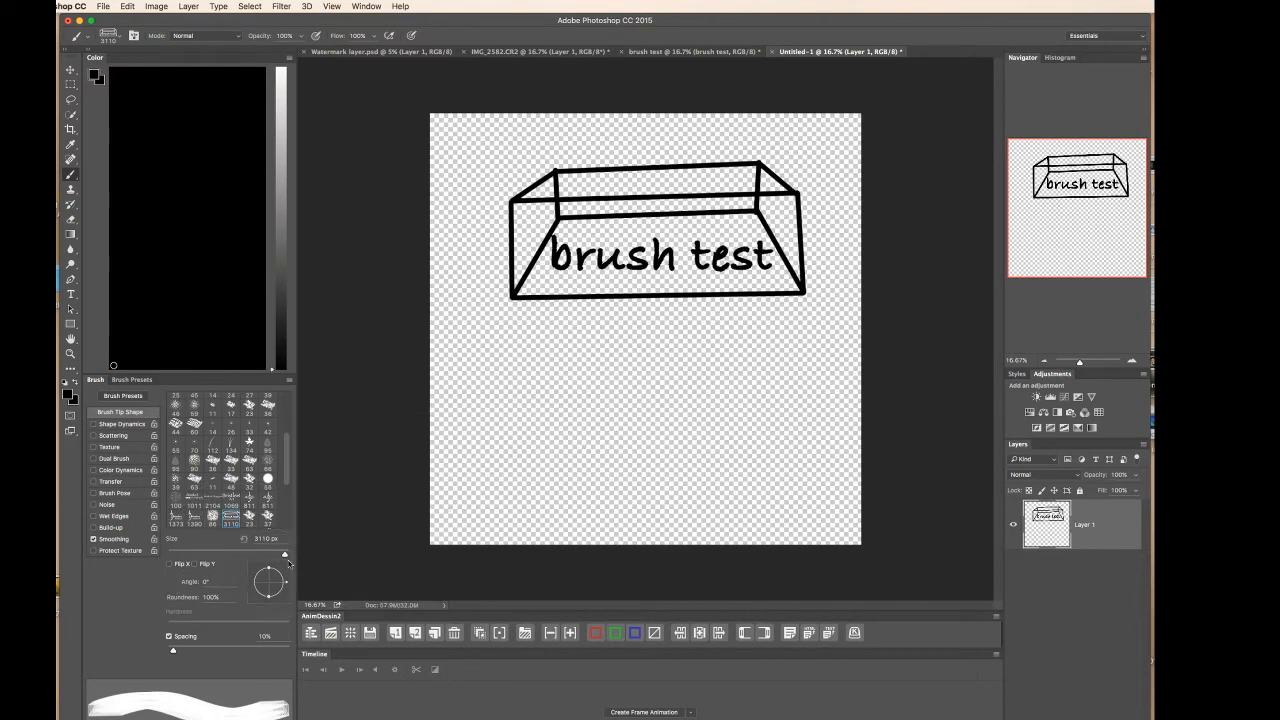
{"action": "left_click_drag", "start_coordinate": [284, 557], "coordinate": [225, 555]}
{"action": "left_click_drag", "start_coordinate": [224, 555], "coordinate": [262, 555]}
{"action": "left_click", "coordinate": [617, 343]}
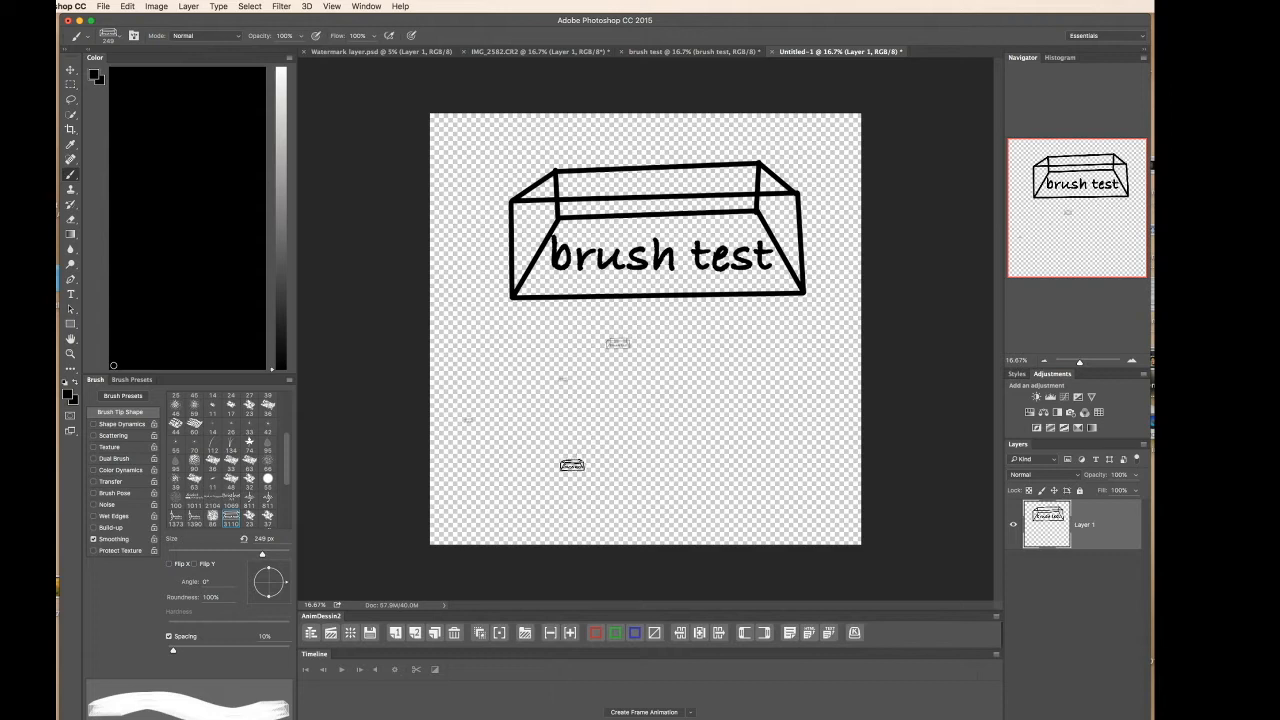
Set the brush spacing to 55% and paint a wavy stroke below the large stamp.
{"action": "left_click_drag", "start_coordinate": [172, 651], "coordinate": [200, 651]}
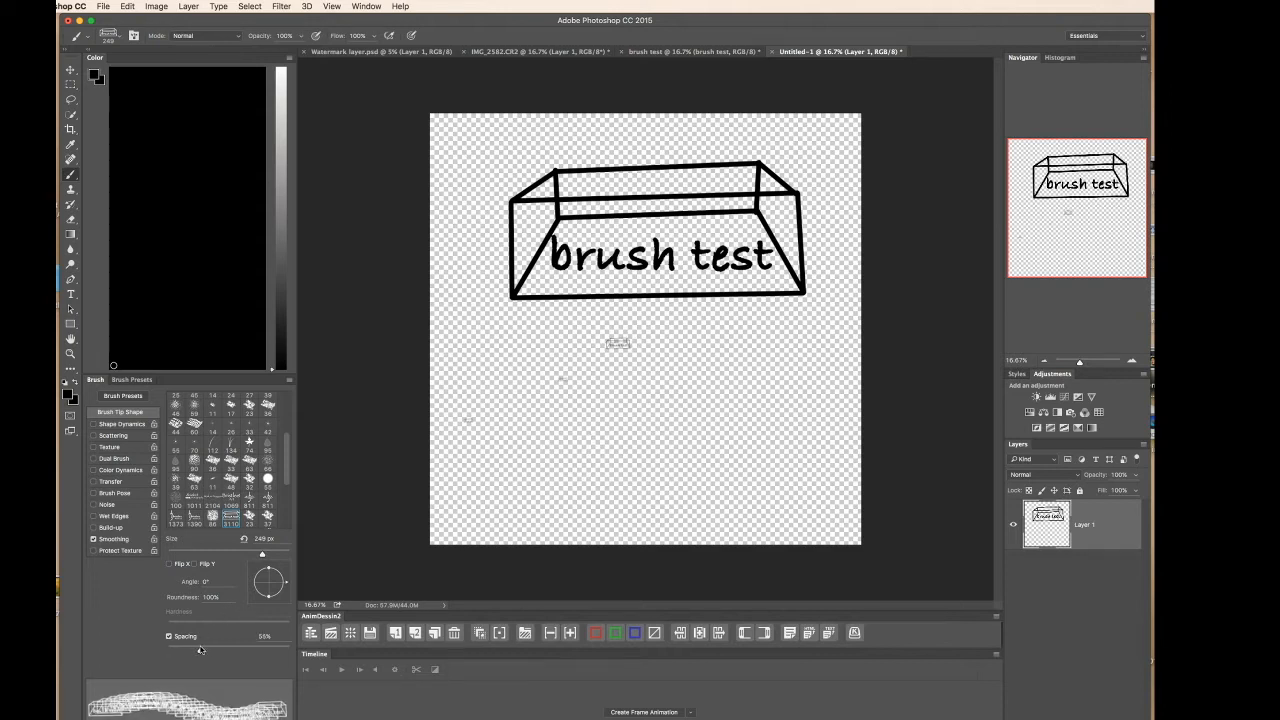
{"action": "left_click", "coordinate": [610, 391]}
{"action": "mouse_move", "coordinate": [590, 378]}
{"action": "left_mouse_down"}
{"action": "mouse_move", "coordinate": [642, 420]}
{"action": "mouse_move", "coordinate": [702, 400]}
{"action": "mouse_move", "coordinate": [736, 358]}
{"action": "mouse_move", "coordinate": [781, 436]}
{"action": "mouse_move", "coordinate": [805, 375]}
{"action": "left_mouse_up"}
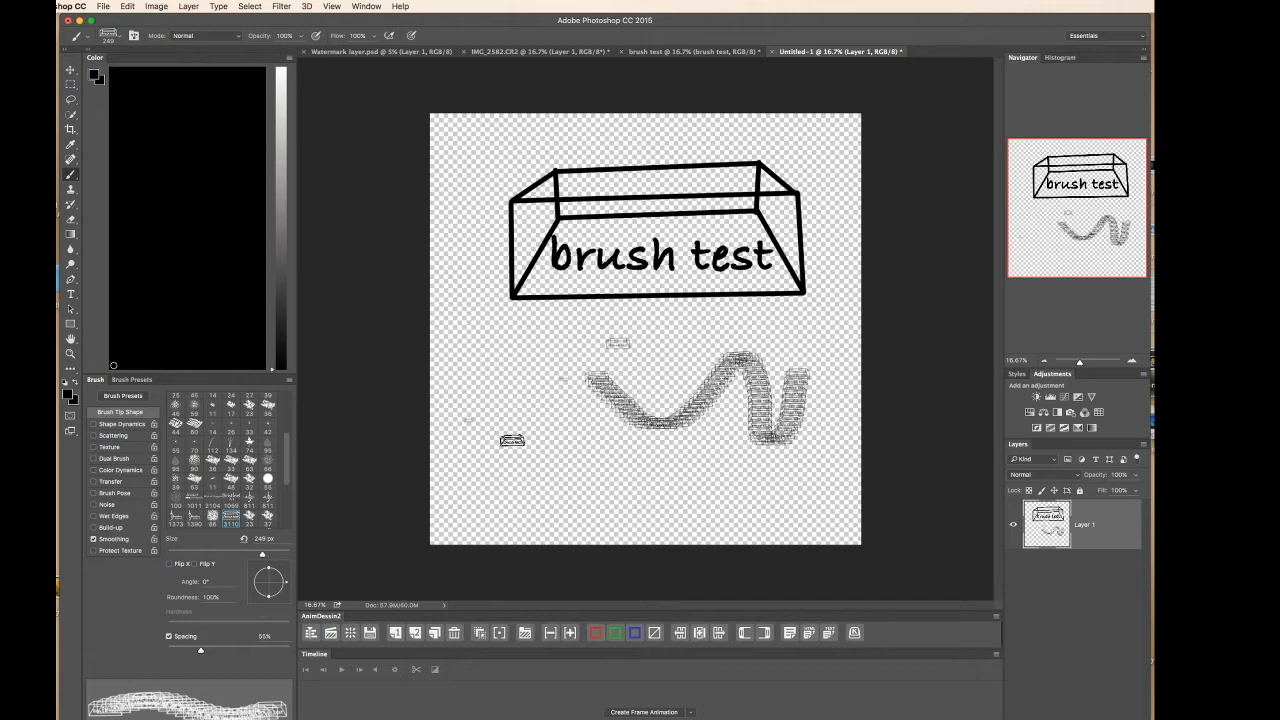
Return to the brush test document and delete the 3110 px custom brush in the Preset Manager.
{"action": "left_click", "coordinate": [708, 53]}
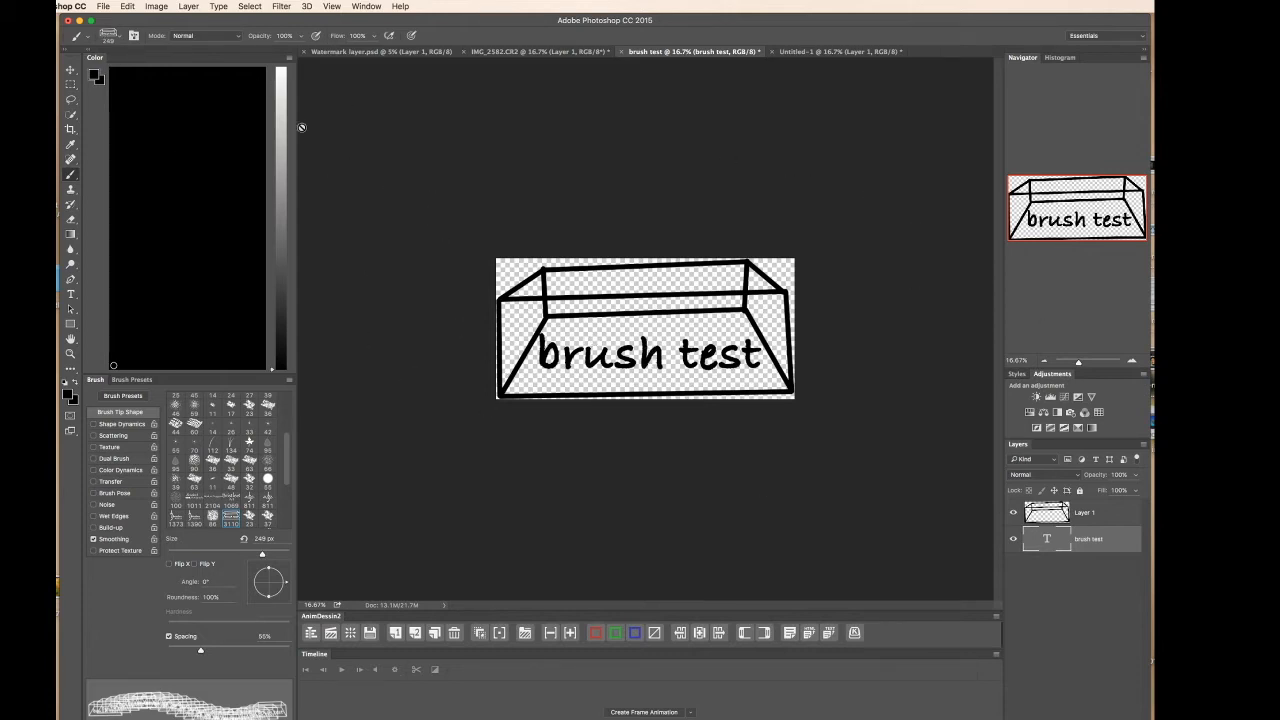
{"action": "left_click", "coordinate": [118, 39]}
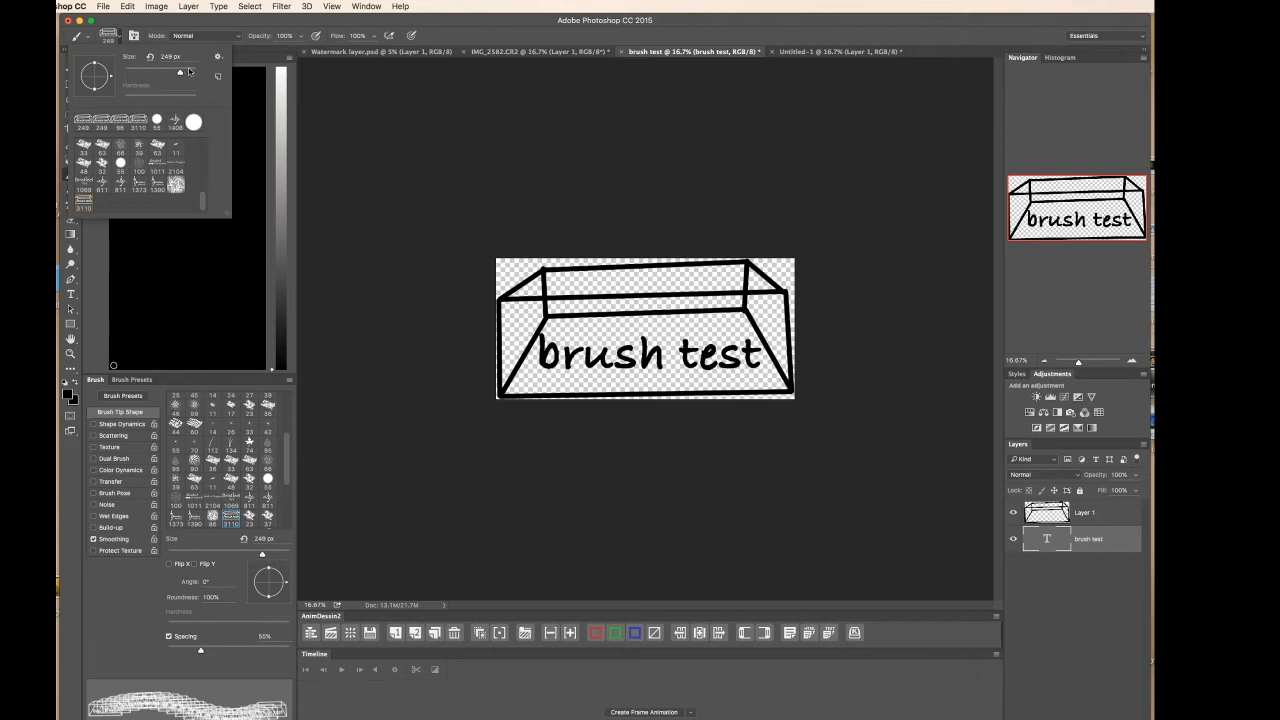
{"action": "left_click", "coordinate": [220, 59]}
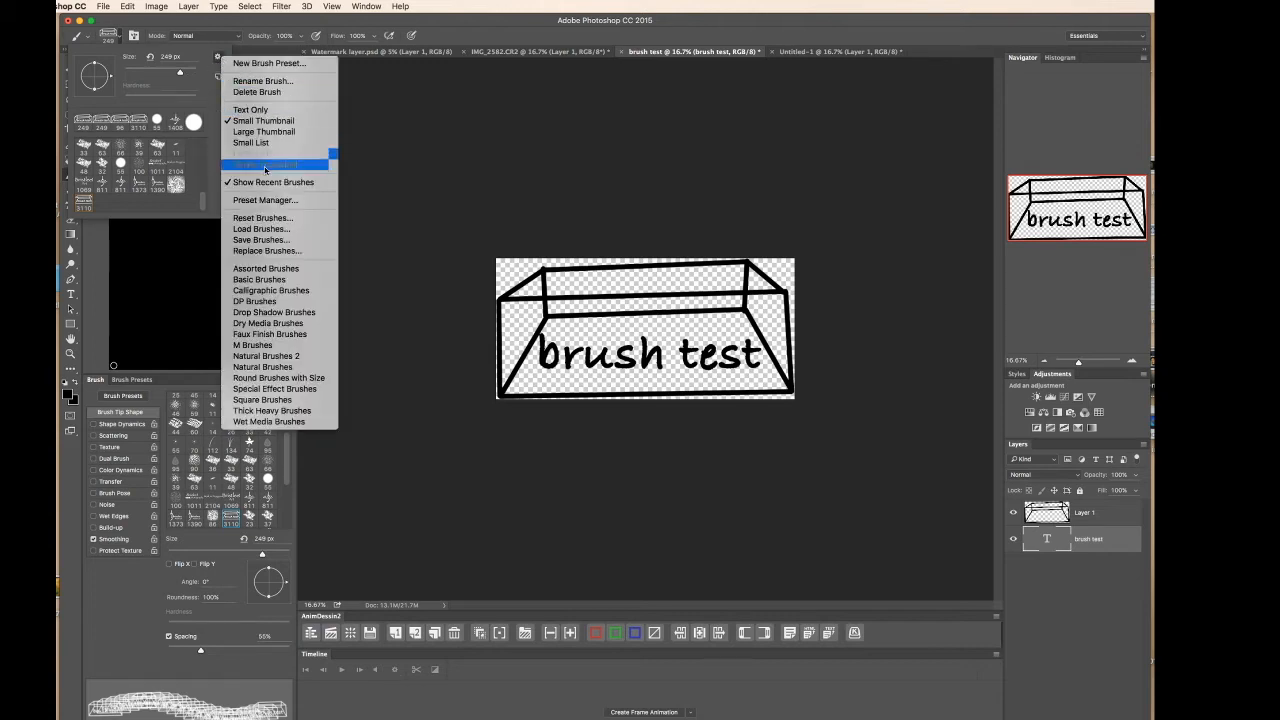
{"action": "left_click", "coordinate": [262, 201]}
{"action": "left_click", "coordinate": [398, 304]}
{"action": "left_click", "coordinate": [708, 281]}
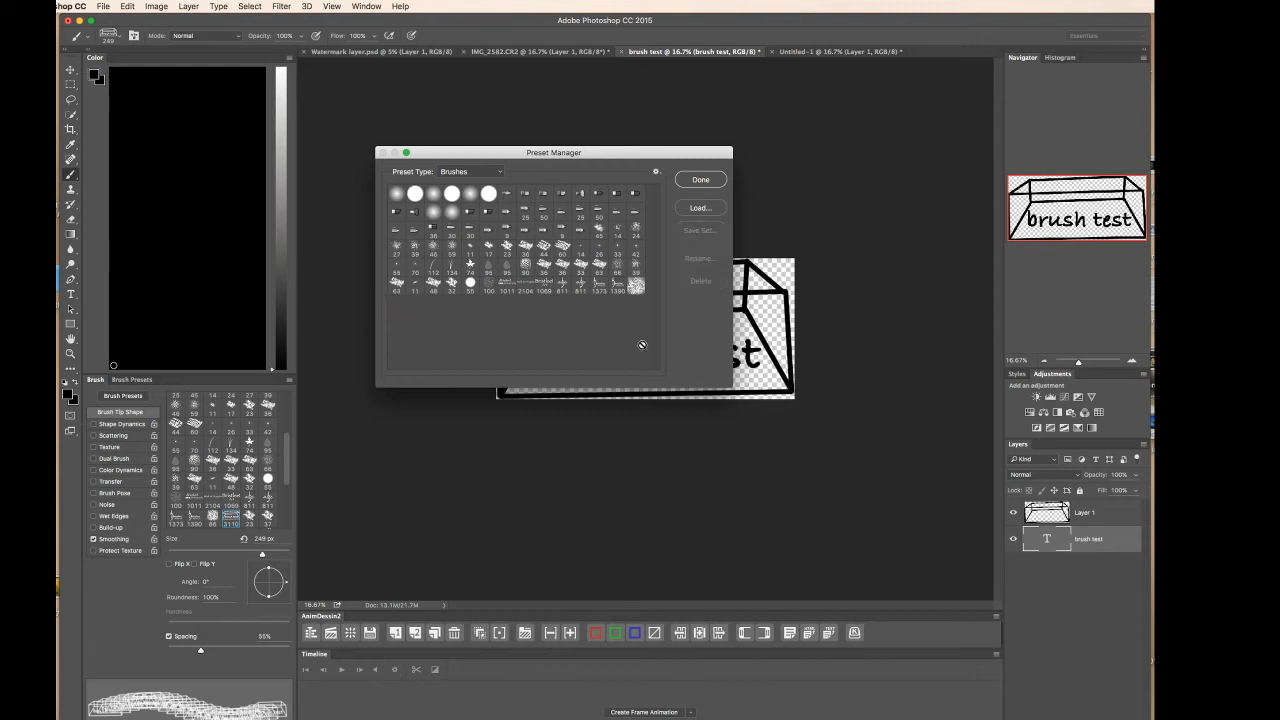
{"action": "left_click", "coordinate": [701, 181]}
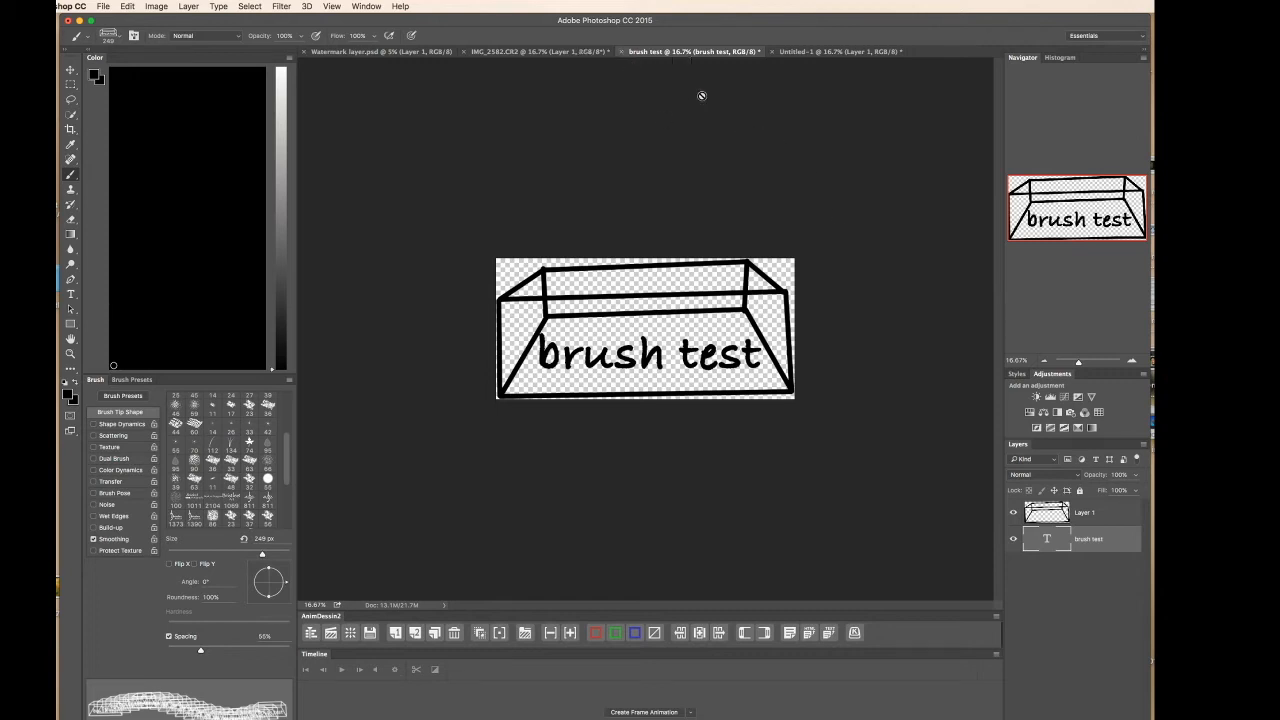
Close the brush test and Untitled-1 documents without saving them.
{"action": "left_click", "coordinate": [621, 52]}
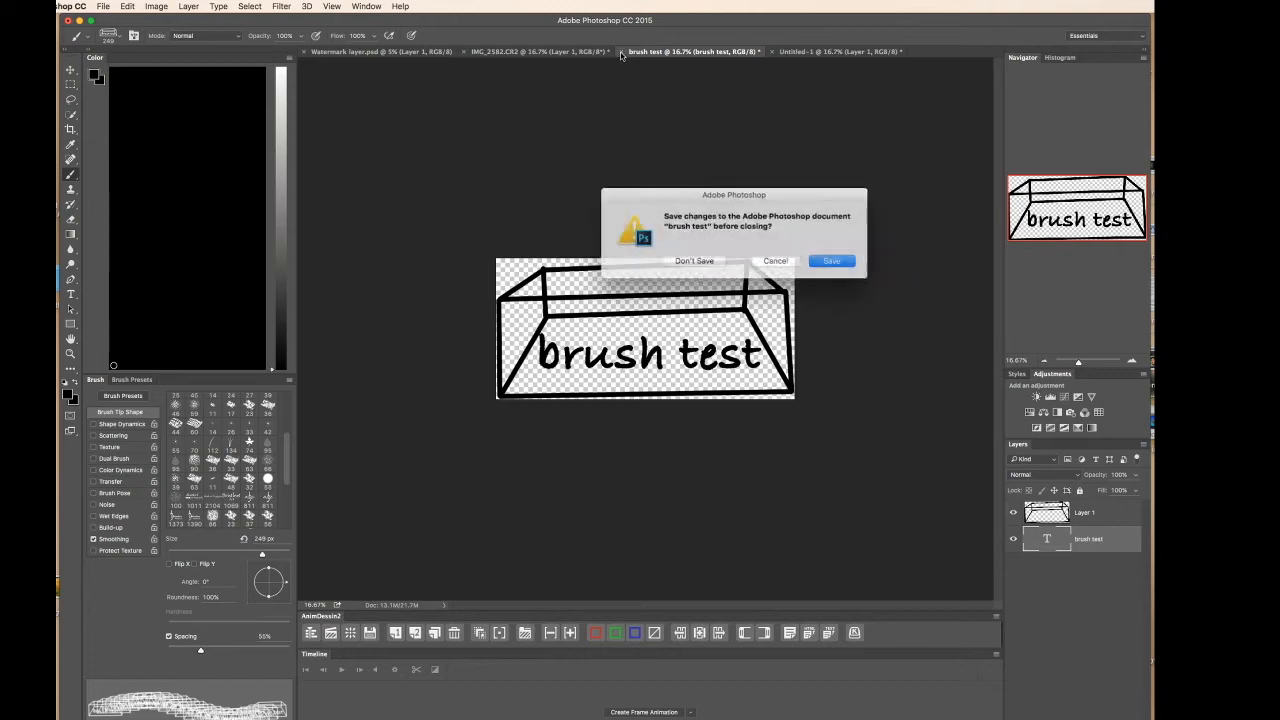
{"action": "left_click", "coordinate": [700, 262]}
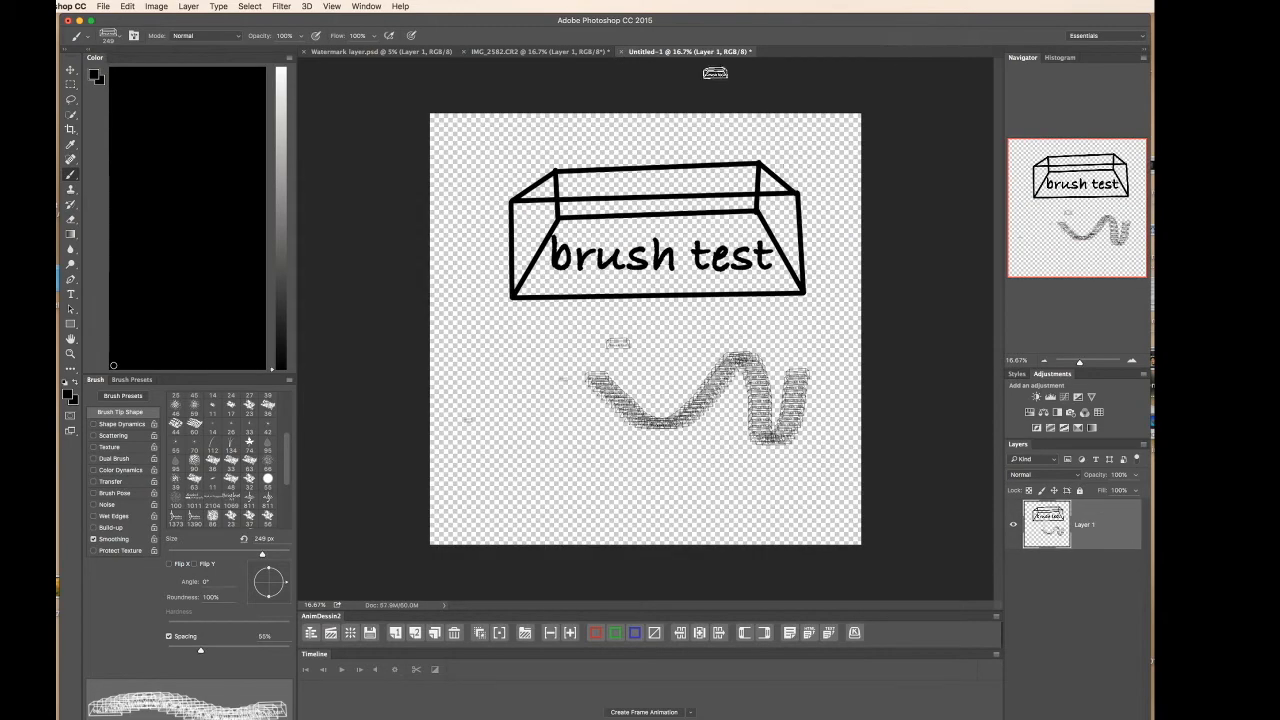
{"action": "left_click", "coordinate": [622, 53]}
{"action": "left_click", "coordinate": [696, 261]}
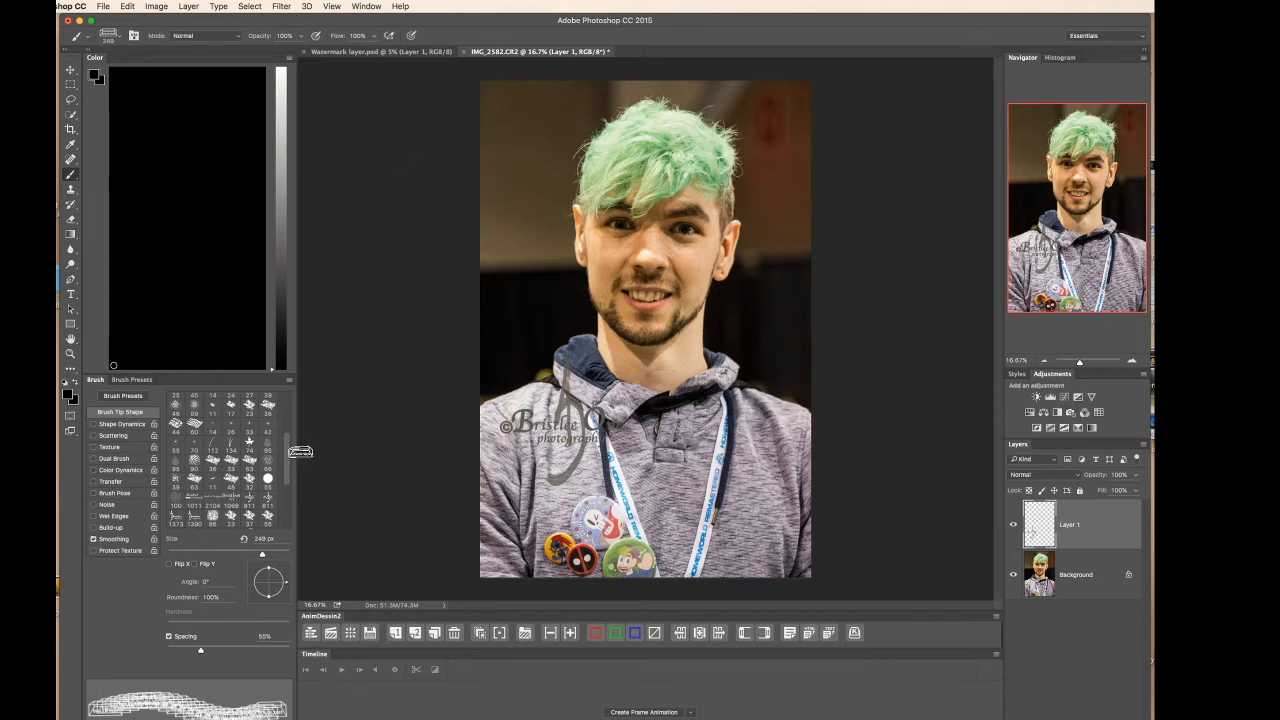
Reduce Layer 1's opacity to 47% and move its watermark slightly down and left on the photo.
{"action": "left_click_drag", "start_coordinate": [289, 466], "coordinate": [288, 527]}
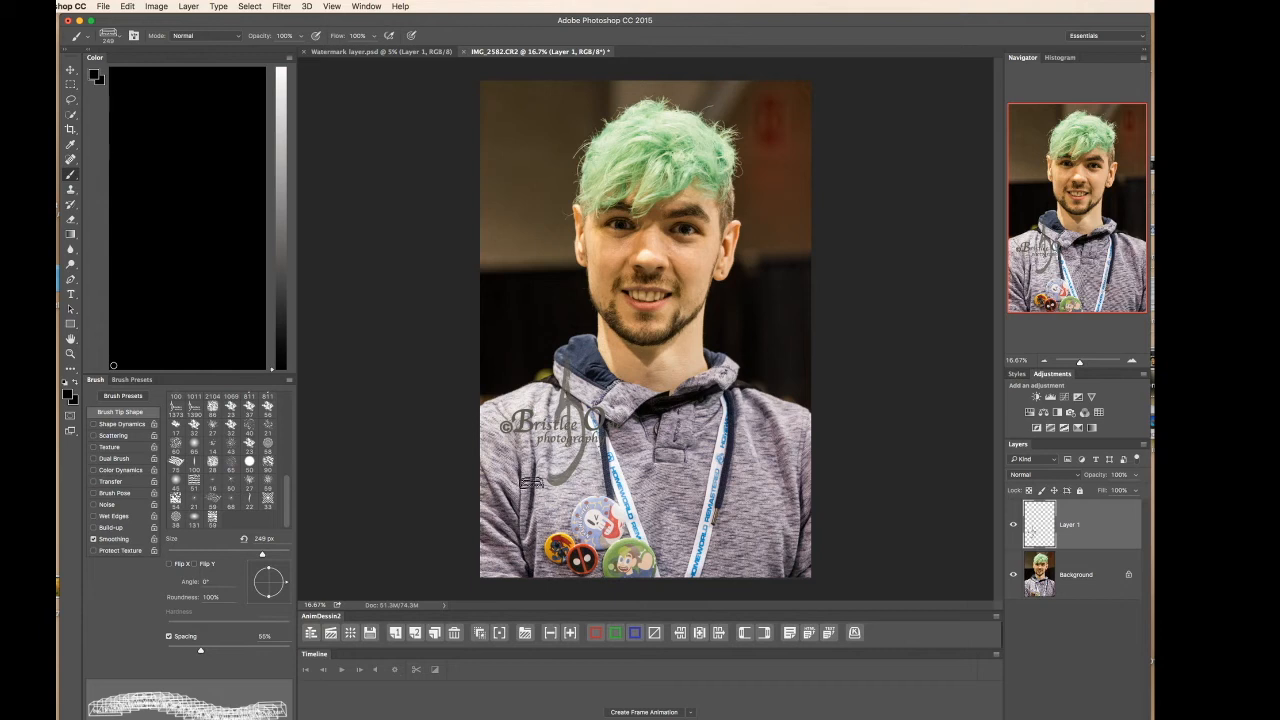
{"action": "left_click", "coordinate": [1135, 475]}
{"action": "left_click_drag", "start_coordinate": [1134, 490], "coordinate": [1107, 497]}
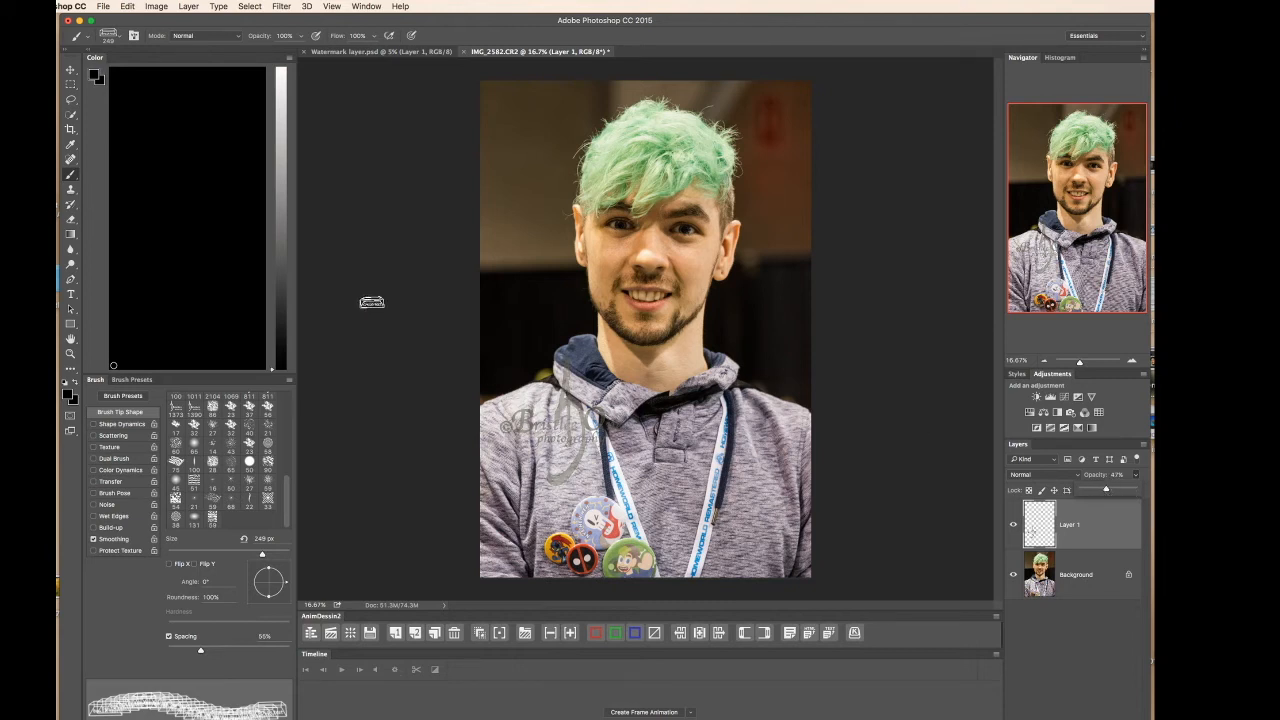
{"action": "key", "text": "v"}
{"action": "mouse_move", "coordinate": [591, 434]}
{"action": "left_mouse_down"}
{"action": "mouse_move", "coordinate": [672, 395]}
{"action": "mouse_move", "coordinate": [745, 475]}
{"action": "mouse_move", "coordinate": [556, 387]}
{"action": "mouse_move", "coordinate": [550, 306]}
{"action": "mouse_move", "coordinate": [556, 414]}
{"action": "mouse_move", "coordinate": [578, 455]}
{"action": "left_mouse_up"}
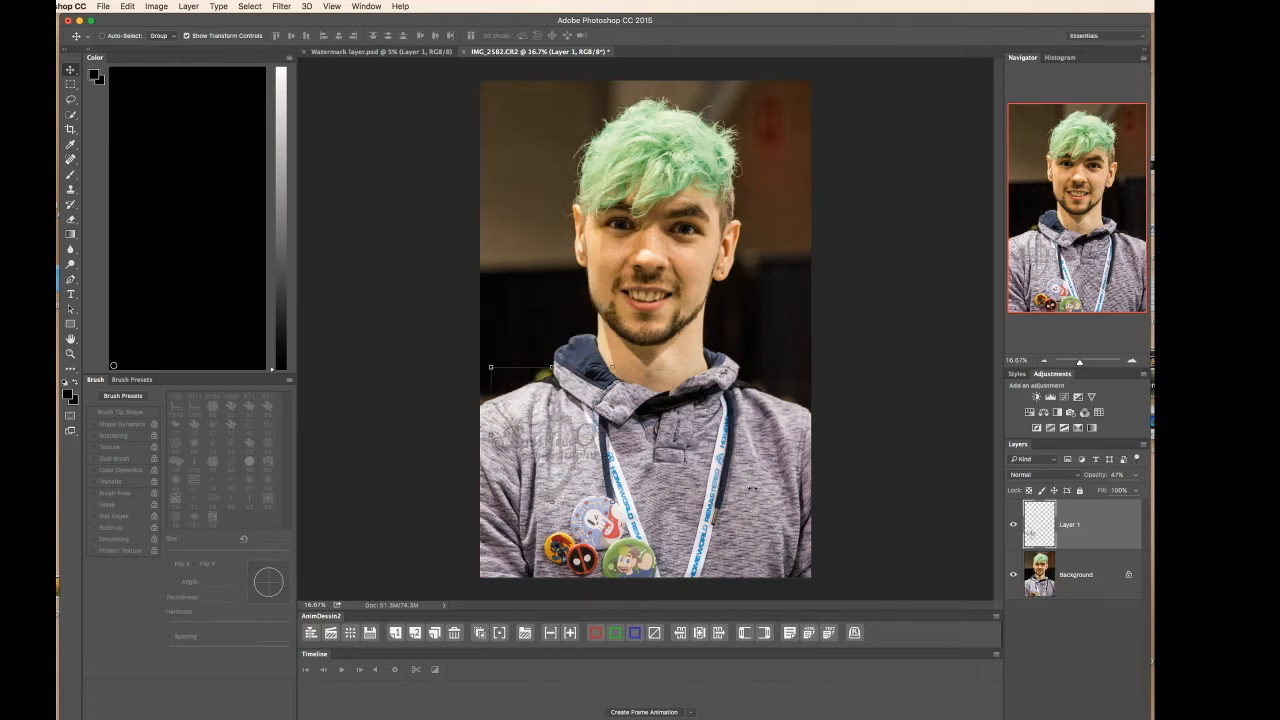
Set the opacity of the watermark on Layer 1 to 80%.
{"action": "left_click", "coordinate": [1135, 476]}
{"action": "left_click_drag", "start_coordinate": [1114, 490], "coordinate": [1132, 490]}
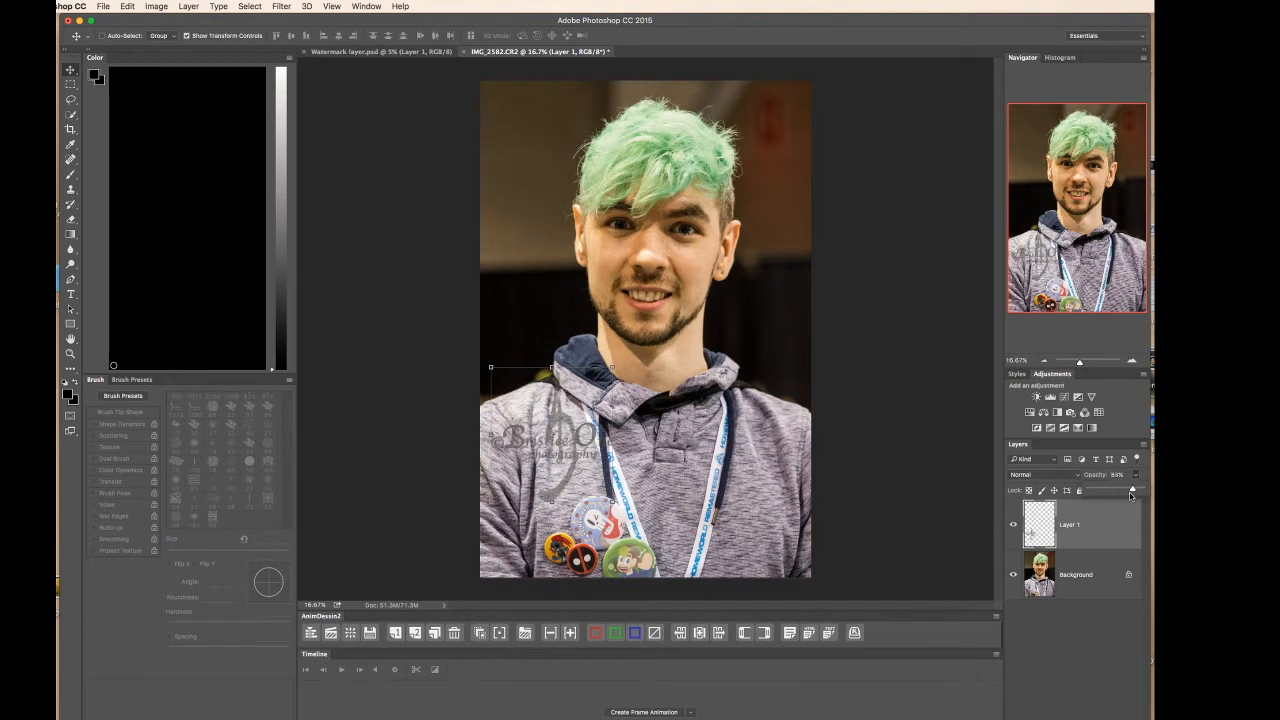
{"action": "left_click_drag", "start_coordinate": [1134, 490], "coordinate": [1132, 490]}
{"action": "left_click", "coordinate": [1002, 429]}
Check the canvas size of Watermark layer.psd in inches.
{"action": "left_click", "coordinate": [352, 52]}
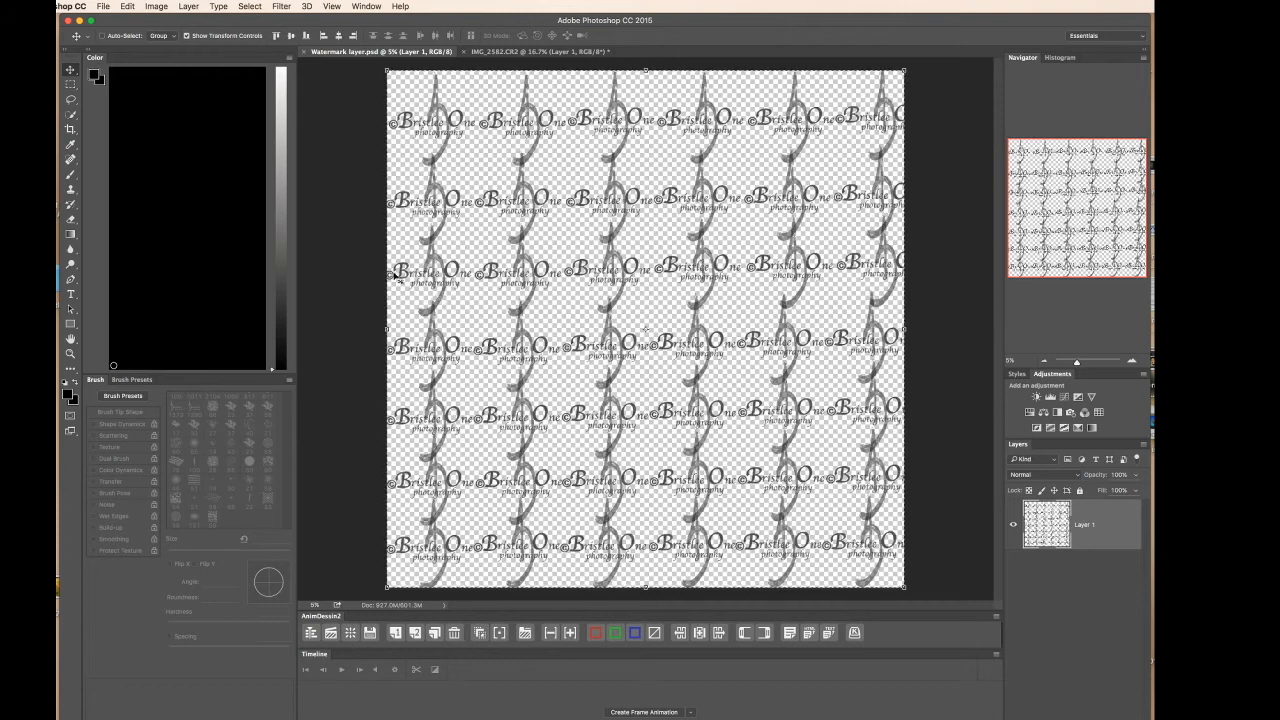
{"action": "left_click", "coordinate": [153, 7]}
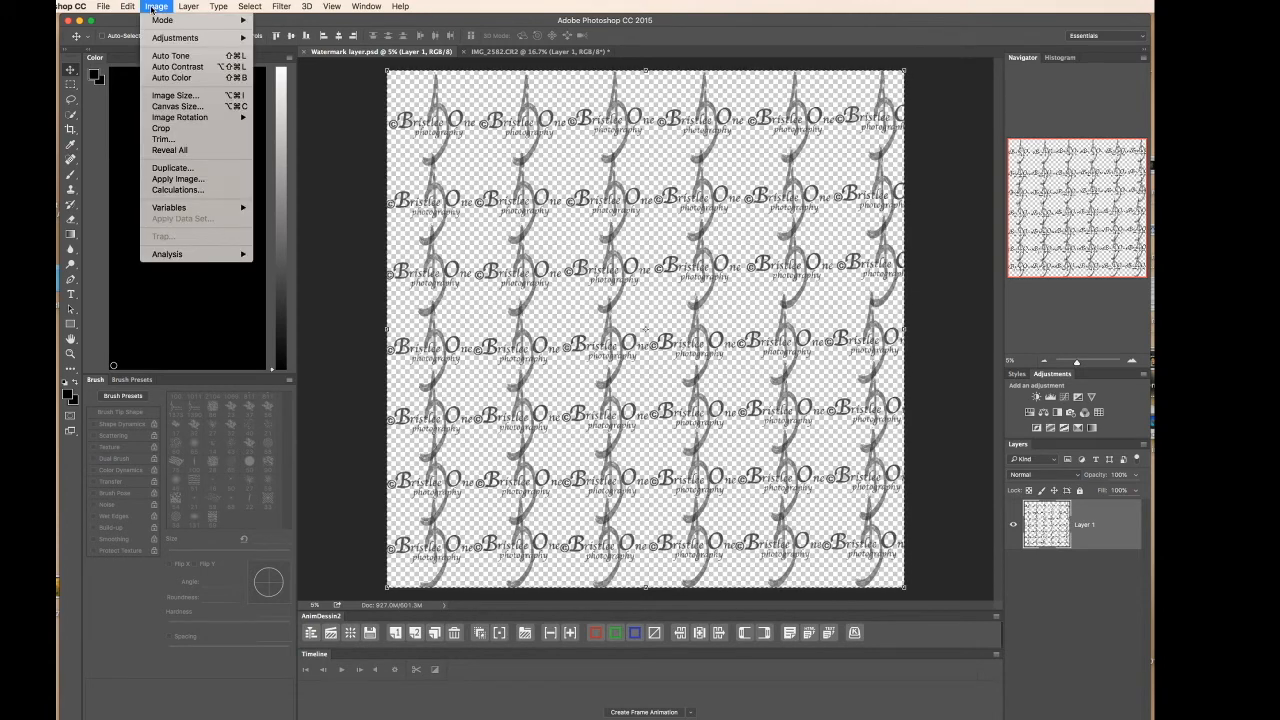
{"action": "left_click", "coordinate": [164, 106]}
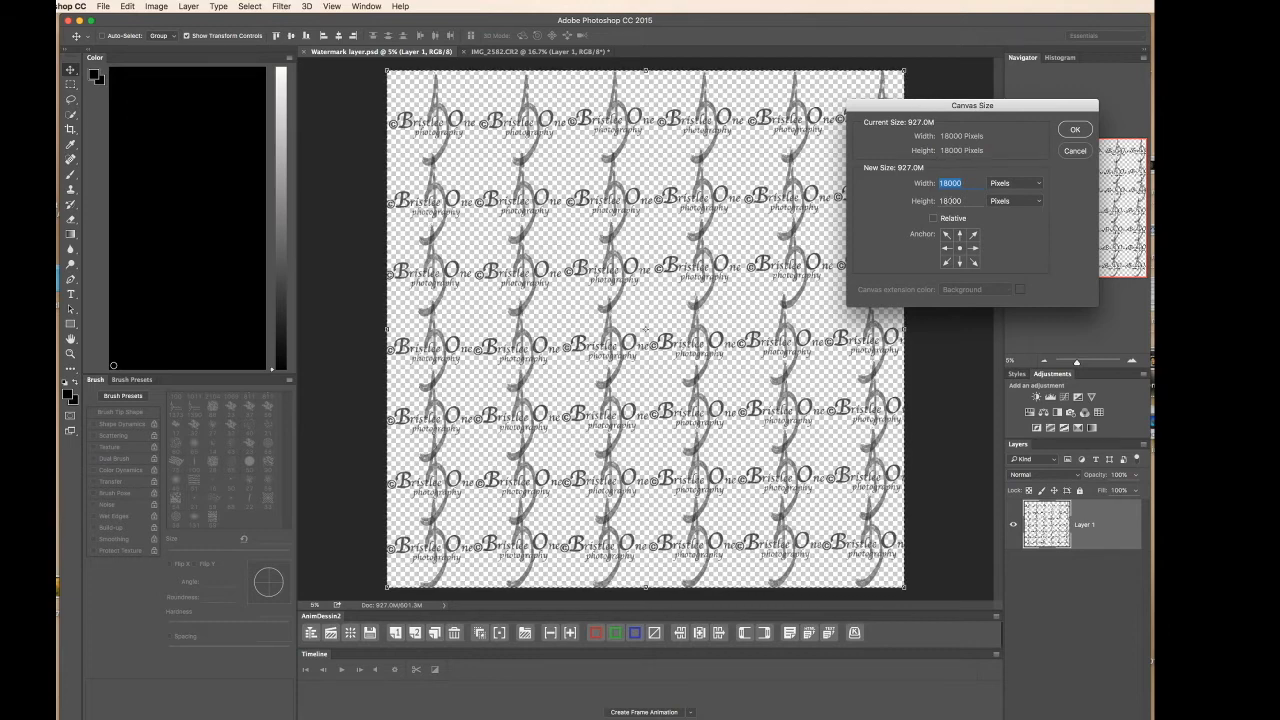
{"action": "left_click", "coordinate": [1037, 187]}
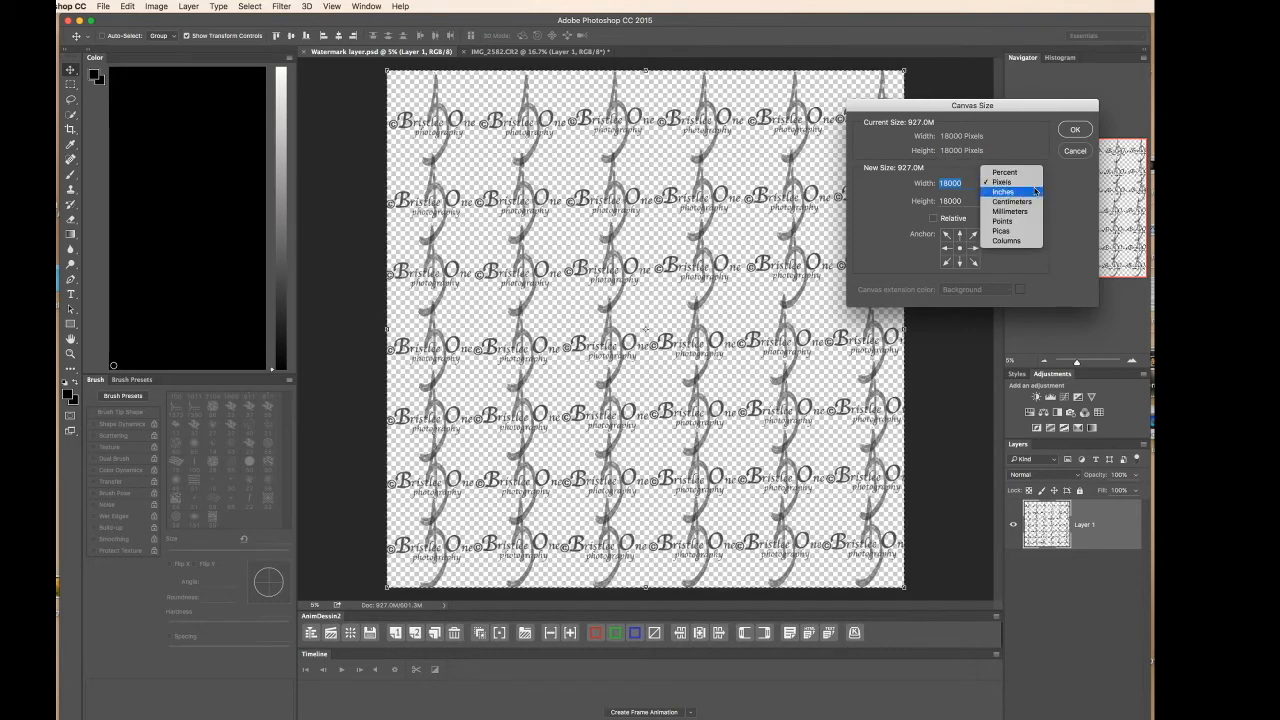
{"action": "left_click", "coordinate": [1030, 193]}
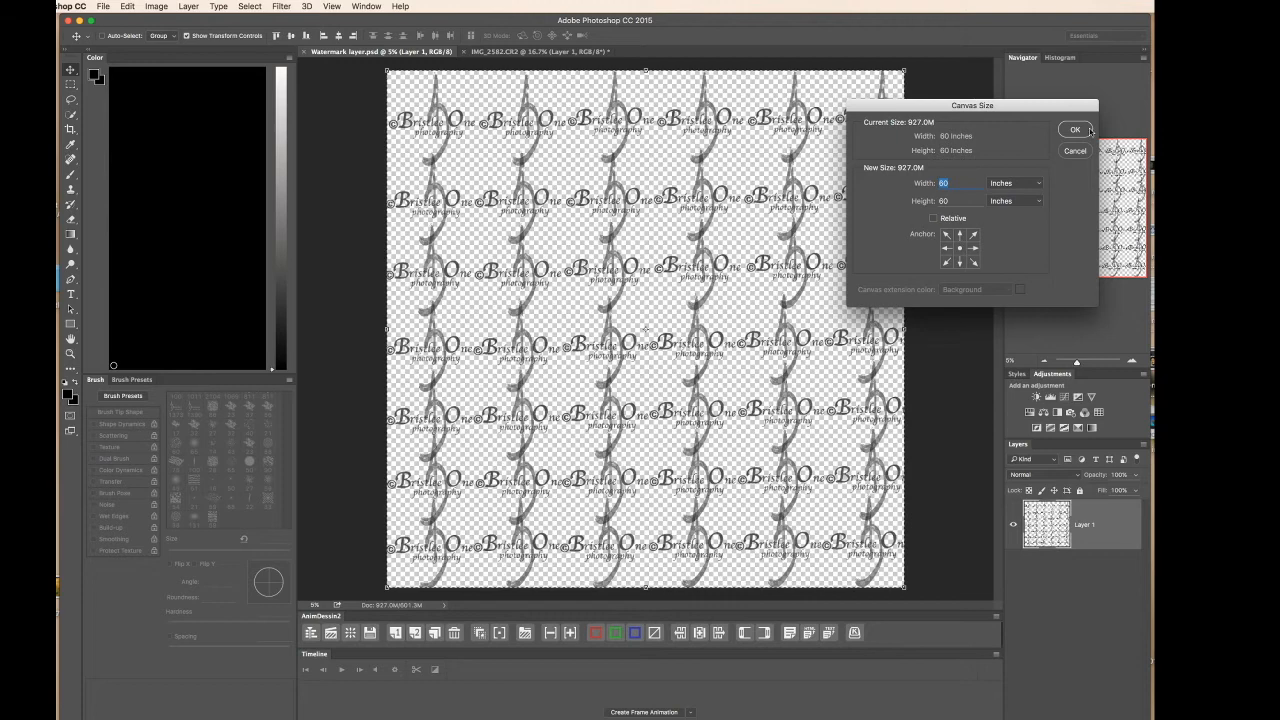
{"action": "left_click", "coordinate": [1075, 130]}
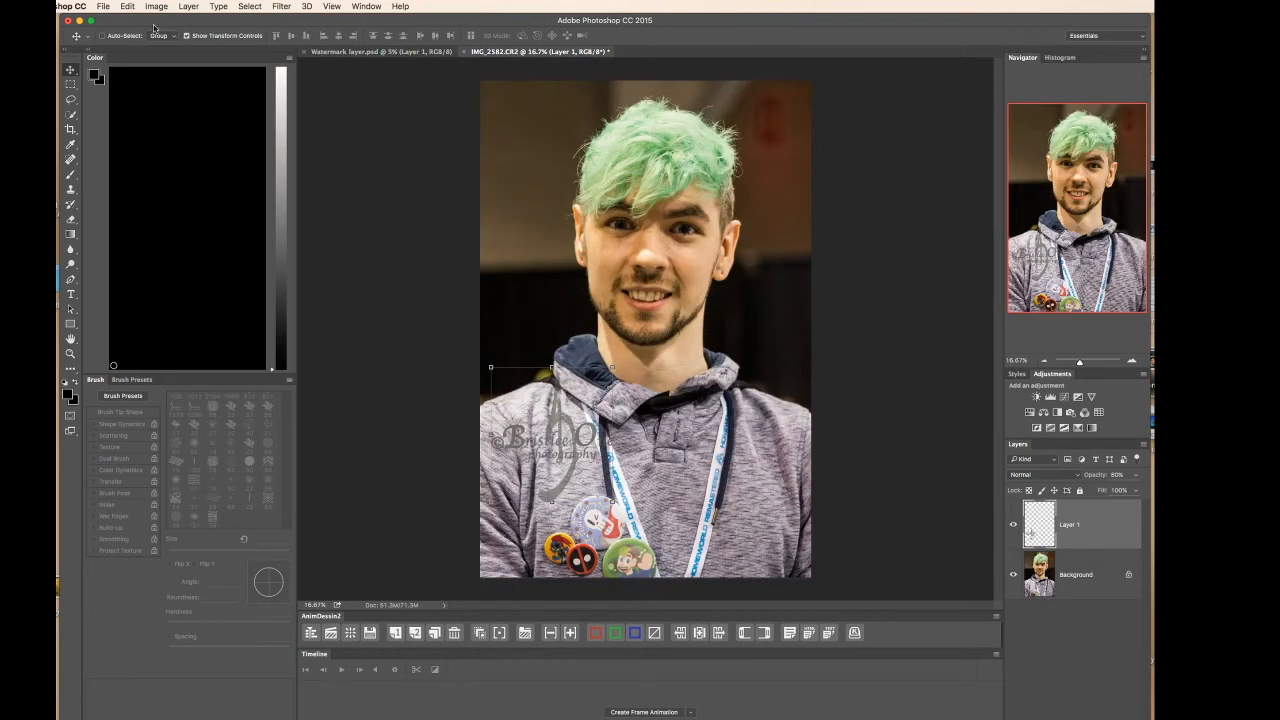
Check the canvas size of the IMG_2582.CR2 photo in inches.
{"action": "left_click", "coordinate": [157, 7]}
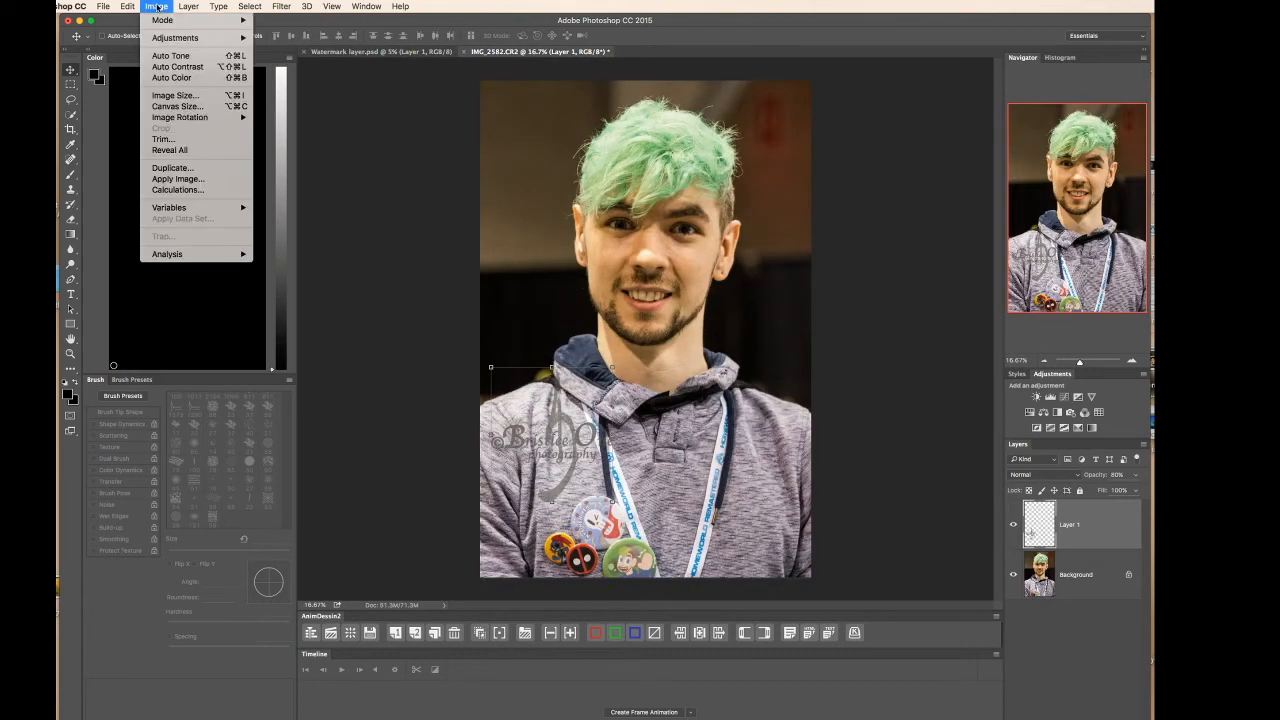
{"action": "left_click", "coordinate": [168, 106]}
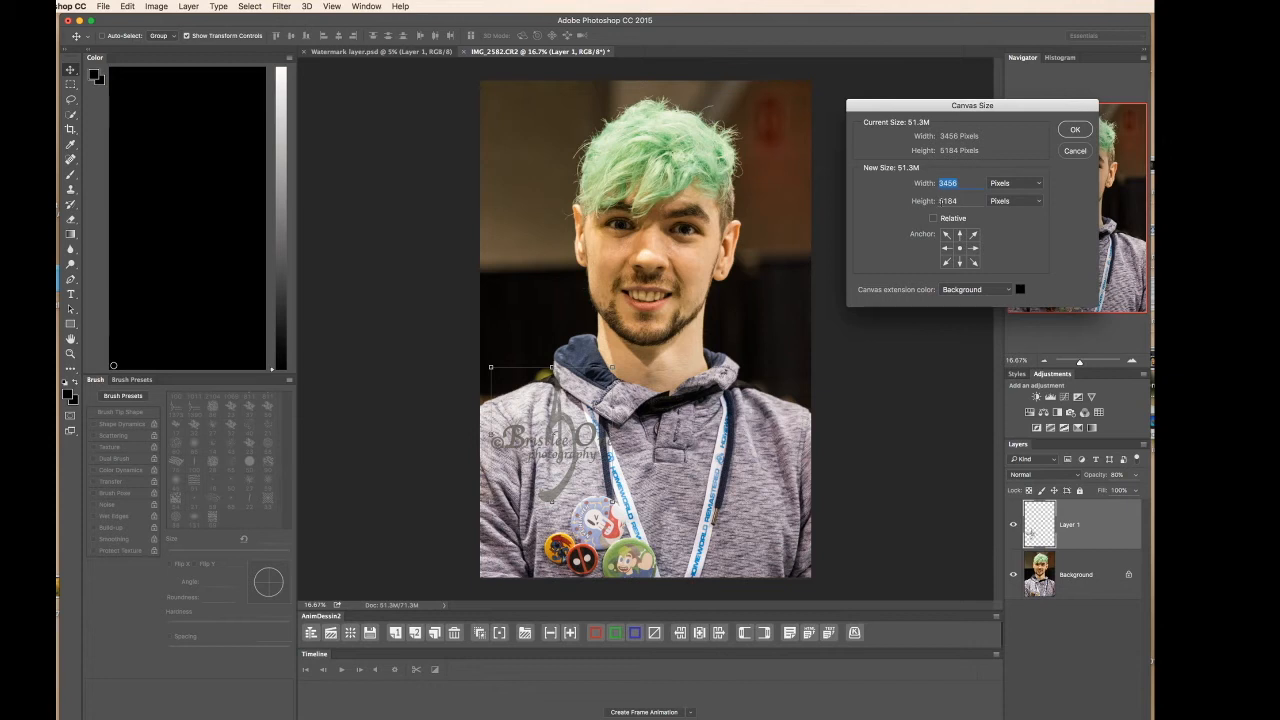
{"action": "left_click", "coordinate": [1040, 181]}
{"action": "left_click", "coordinate": [1033, 199]}
{"action": "left_click", "coordinate": [1076, 130]}
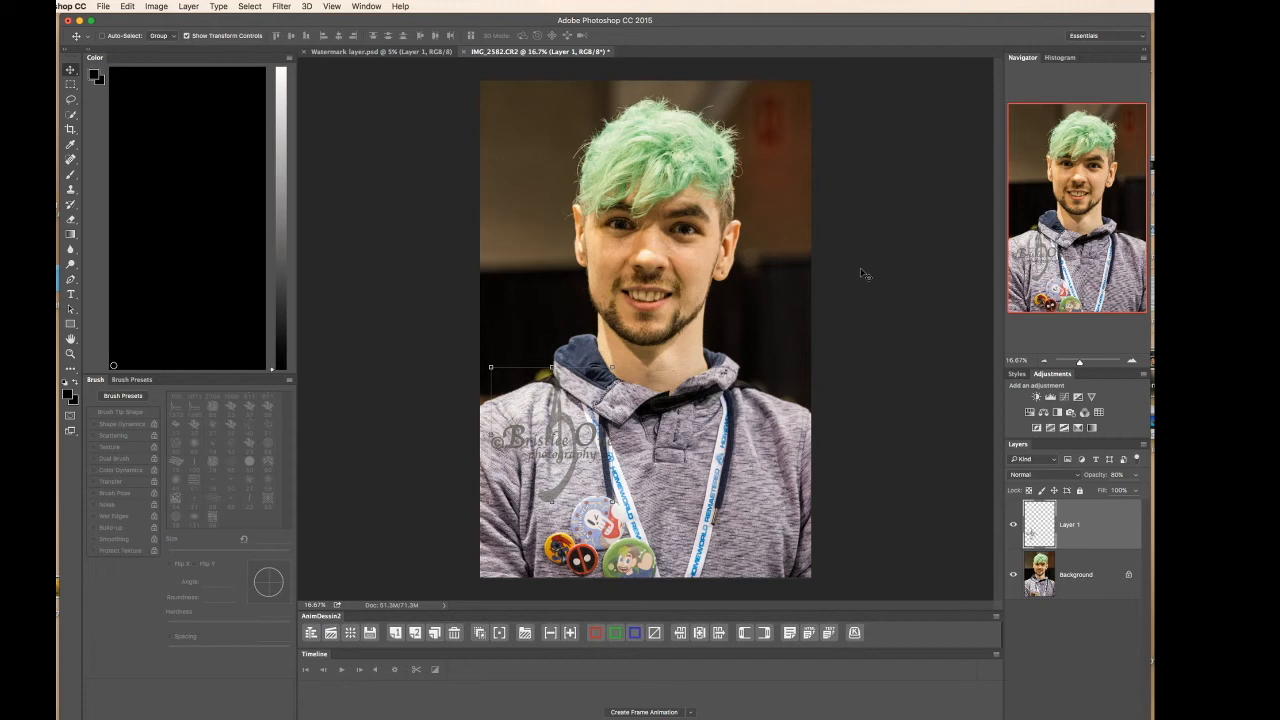
Copy the tiled watermark from Watermark layer.psd and paste it into IMG_2582.CR2, accepting the colour profile conversion.
{"action": "left_click", "coordinate": [360, 51]}
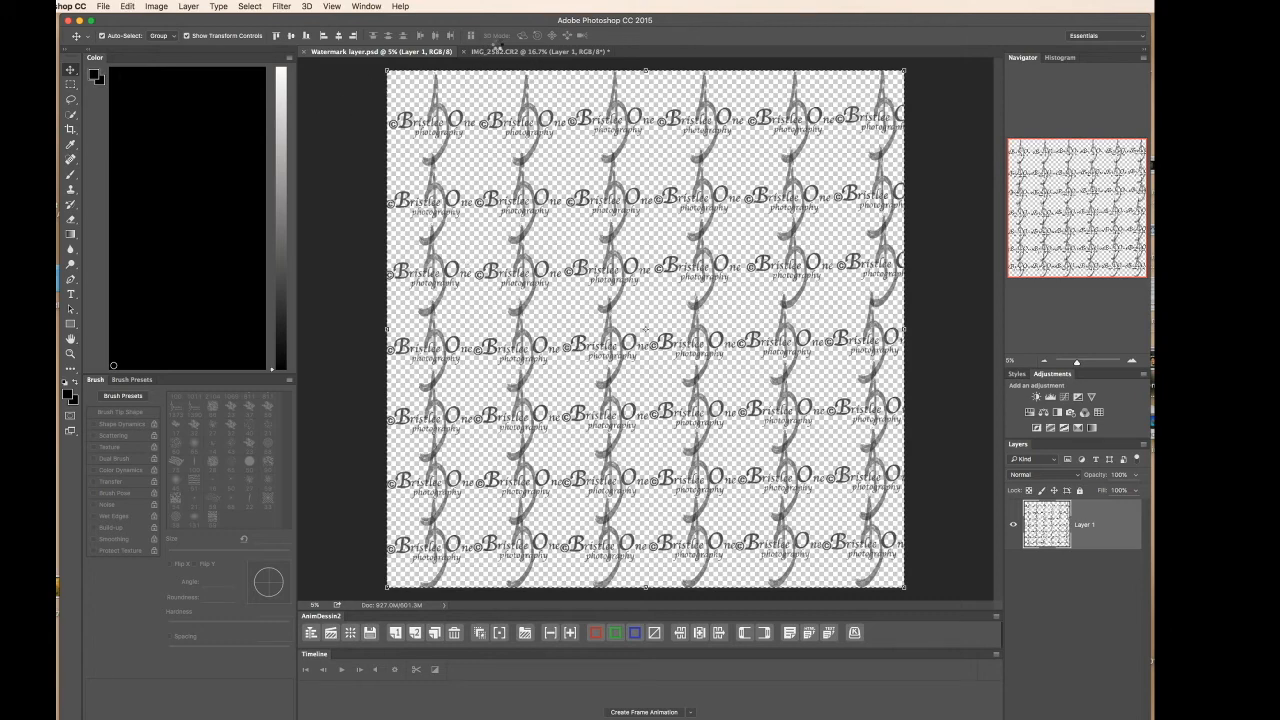
{"action": "left_click", "coordinate": [499, 51]}
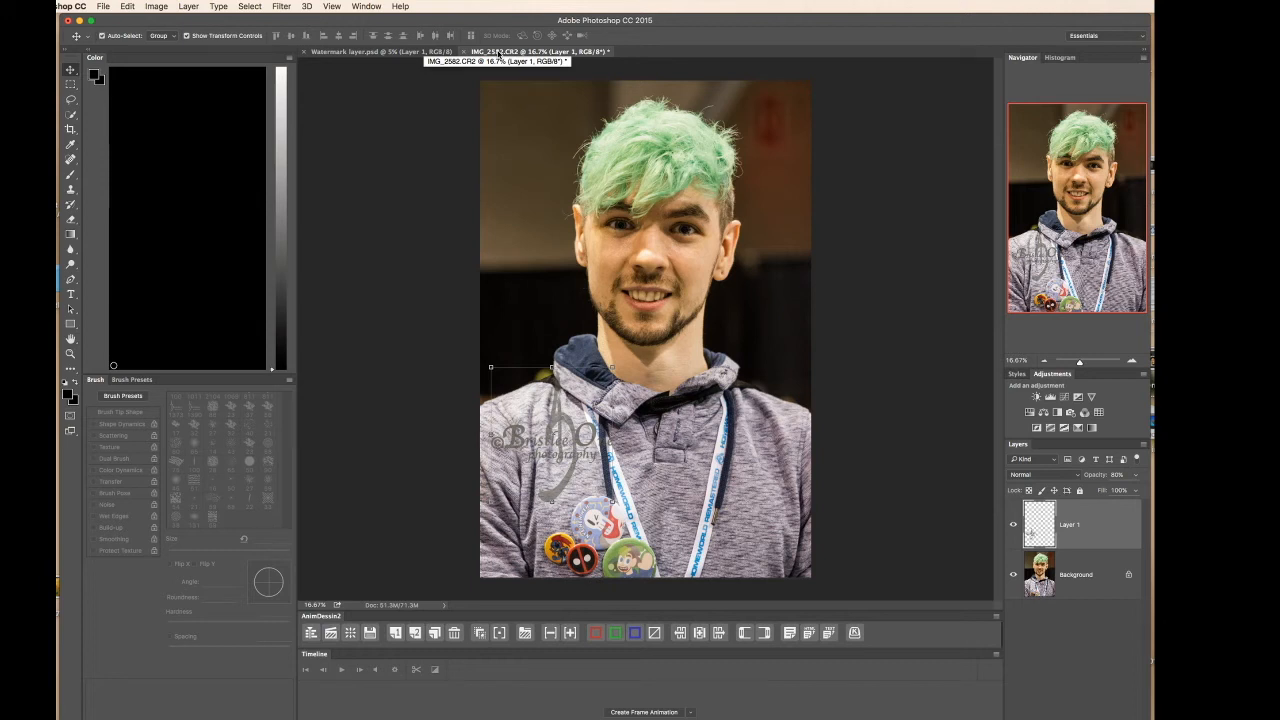
{"action": "key", "text": "super+v"}
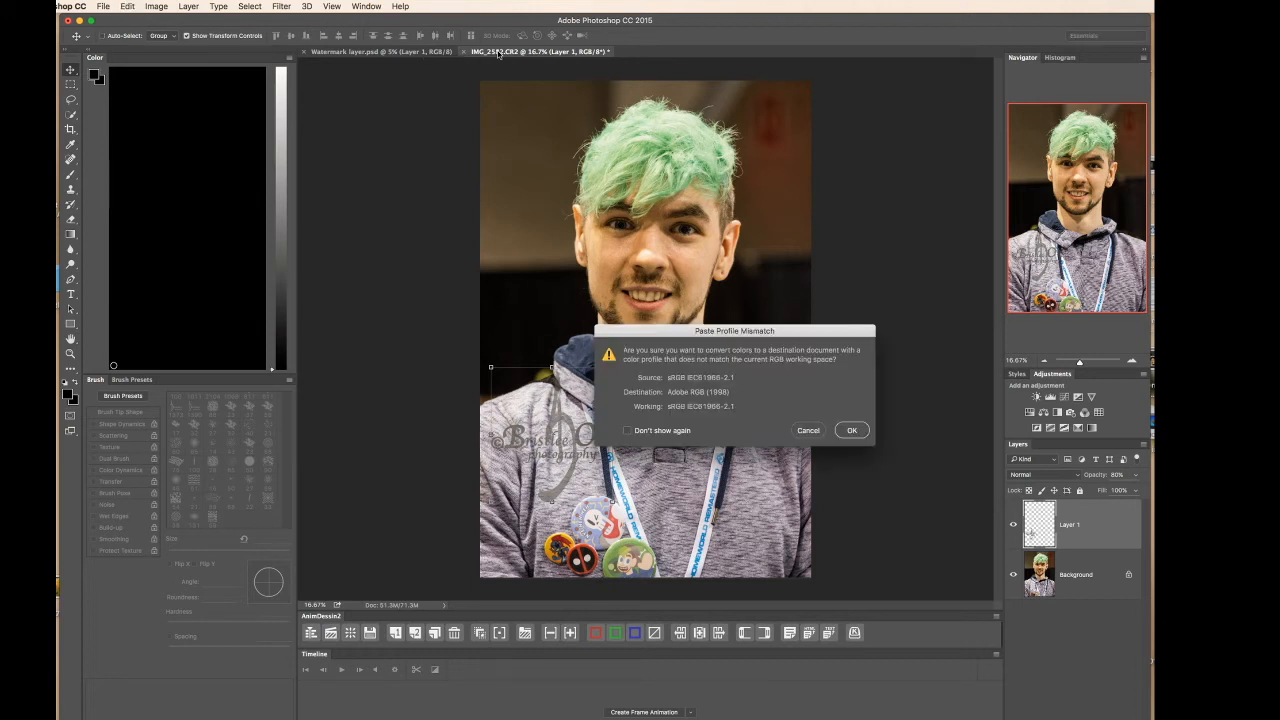
{"action": "left_click", "coordinate": [852, 430]}
{"action": "left_click", "coordinate": [850, 431]}
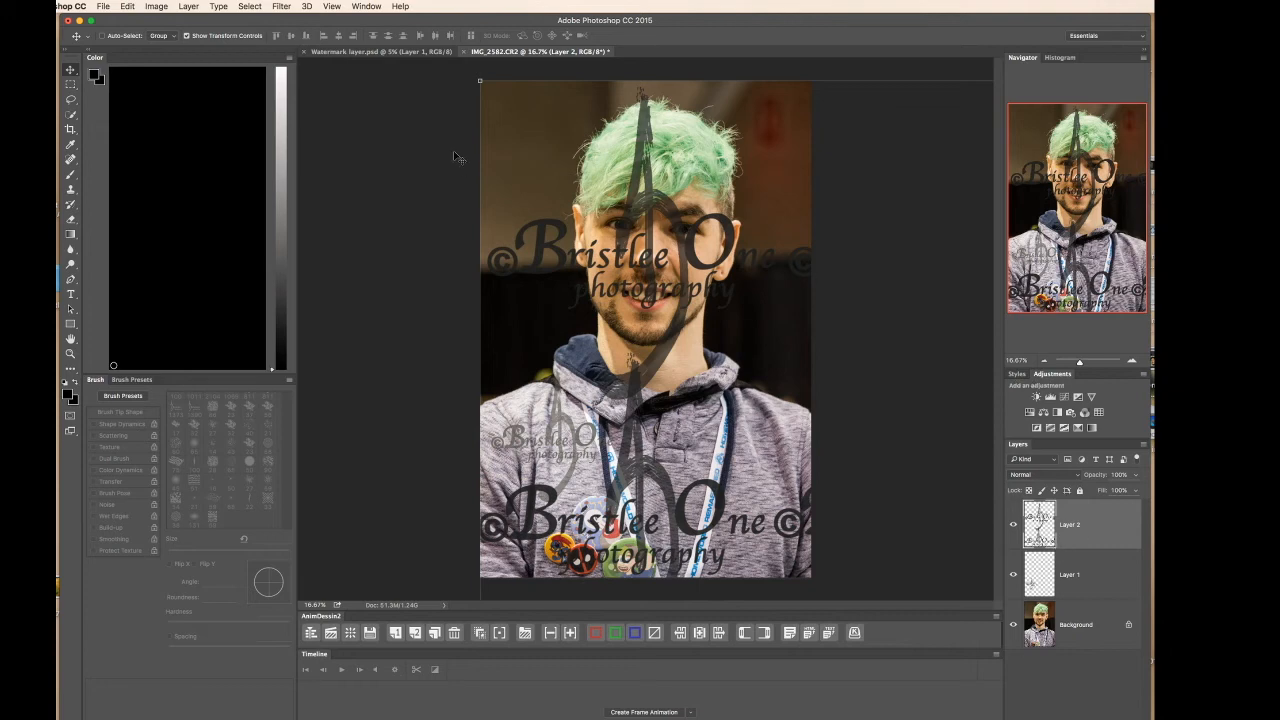
Scale down the pasted watermark pattern and position it so its repeated logos cover the whole photo.
{"action": "left_click_drag", "start_coordinate": [478, 78], "coordinate": [575, 156]}
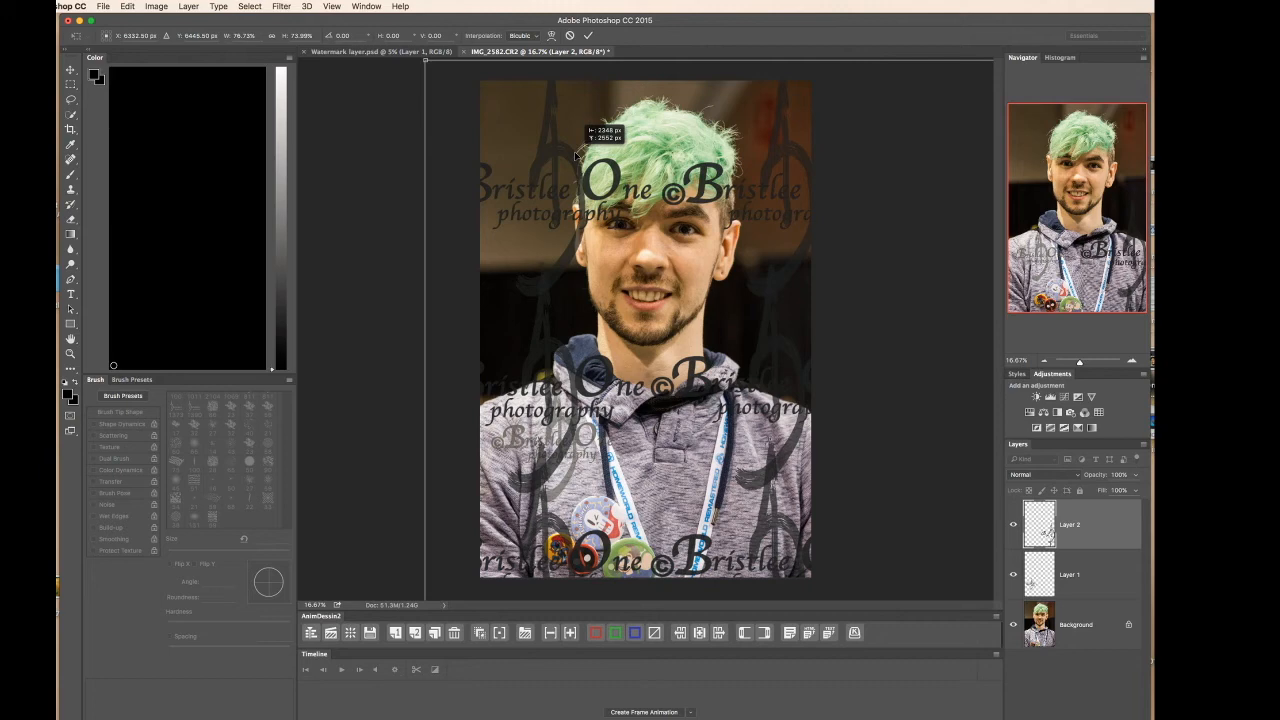
{"action": "left_click_drag", "start_coordinate": [426, 61], "coordinate": [591, 131]}
{"action": "left_click_drag", "start_coordinate": [410, 76], "coordinate": [558, 161]}
{"action": "left_click_drag", "start_coordinate": [440, 71], "coordinate": [321, 104]}
{"action": "left_click_drag", "start_coordinate": [760, 250], "coordinate": [886, 217]}
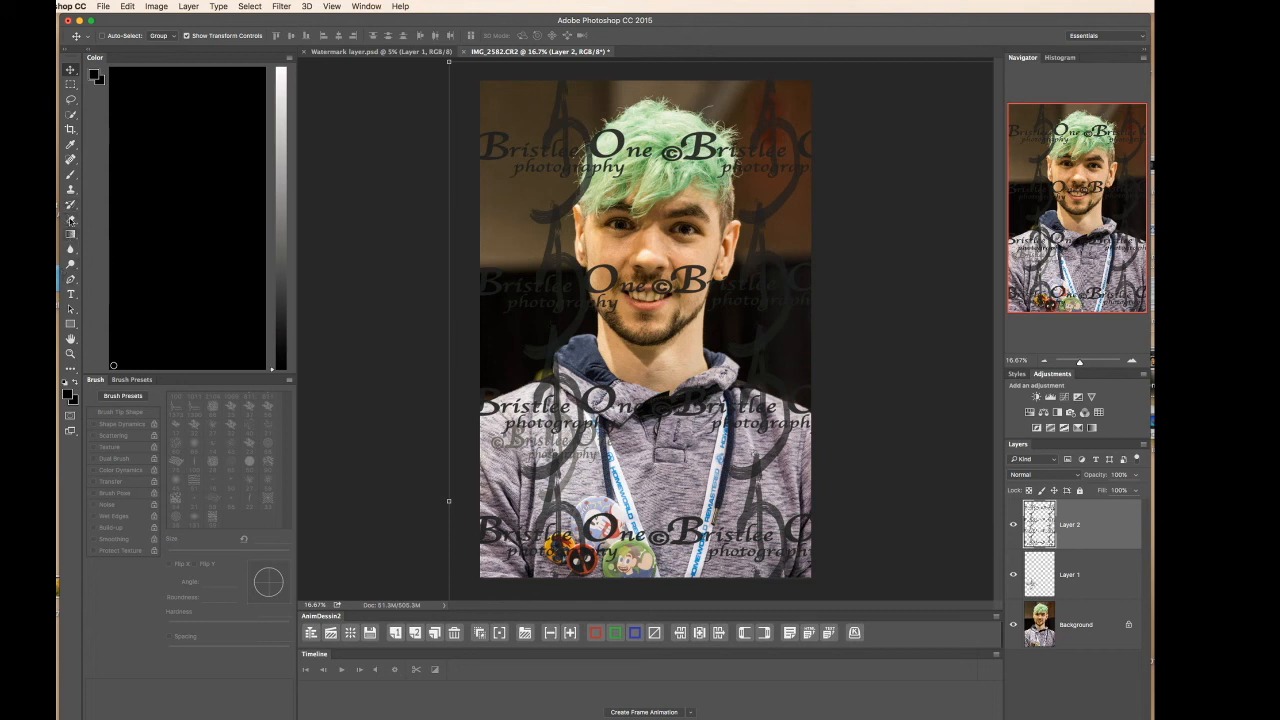
Erase the Layer 2 watermark over the man's face, hair and sweater with a 493 px Eraser at 100% opacity and flow.
{"action": "left_click", "coordinate": [70, 219]}
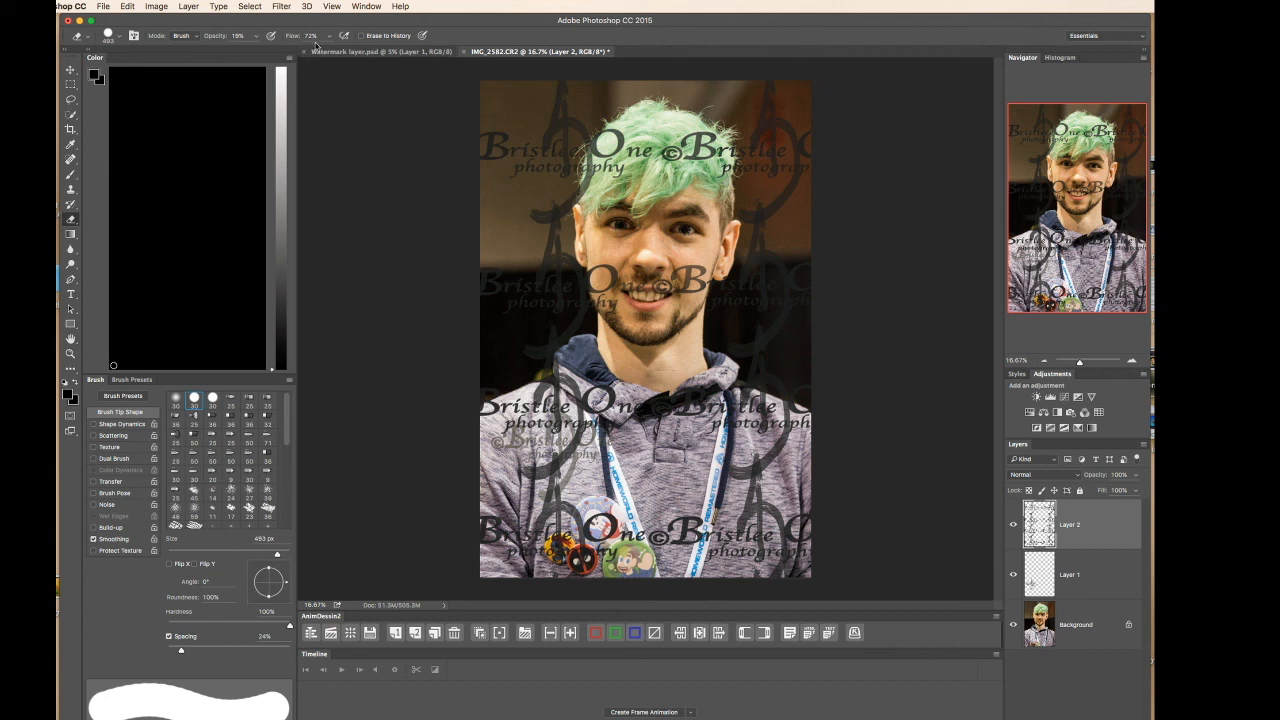
{"action": "left_click", "coordinate": [328, 37]}
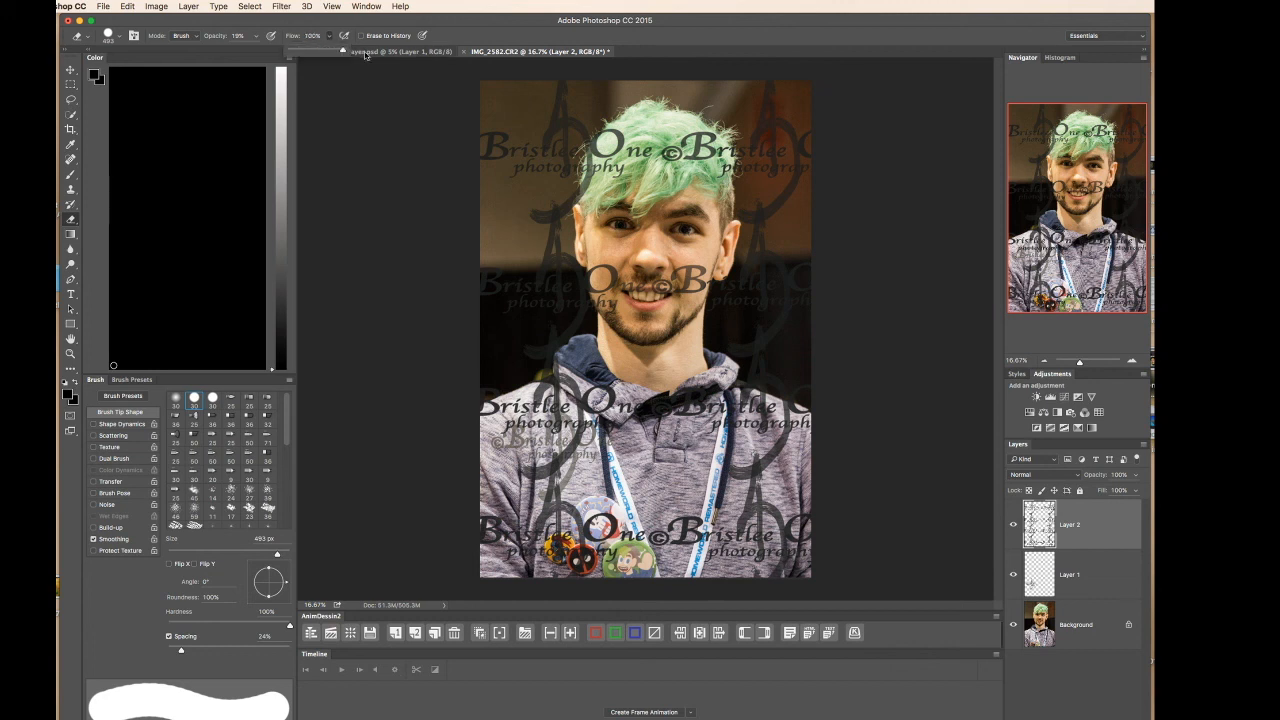
{"action": "left_click", "coordinate": [256, 37]}
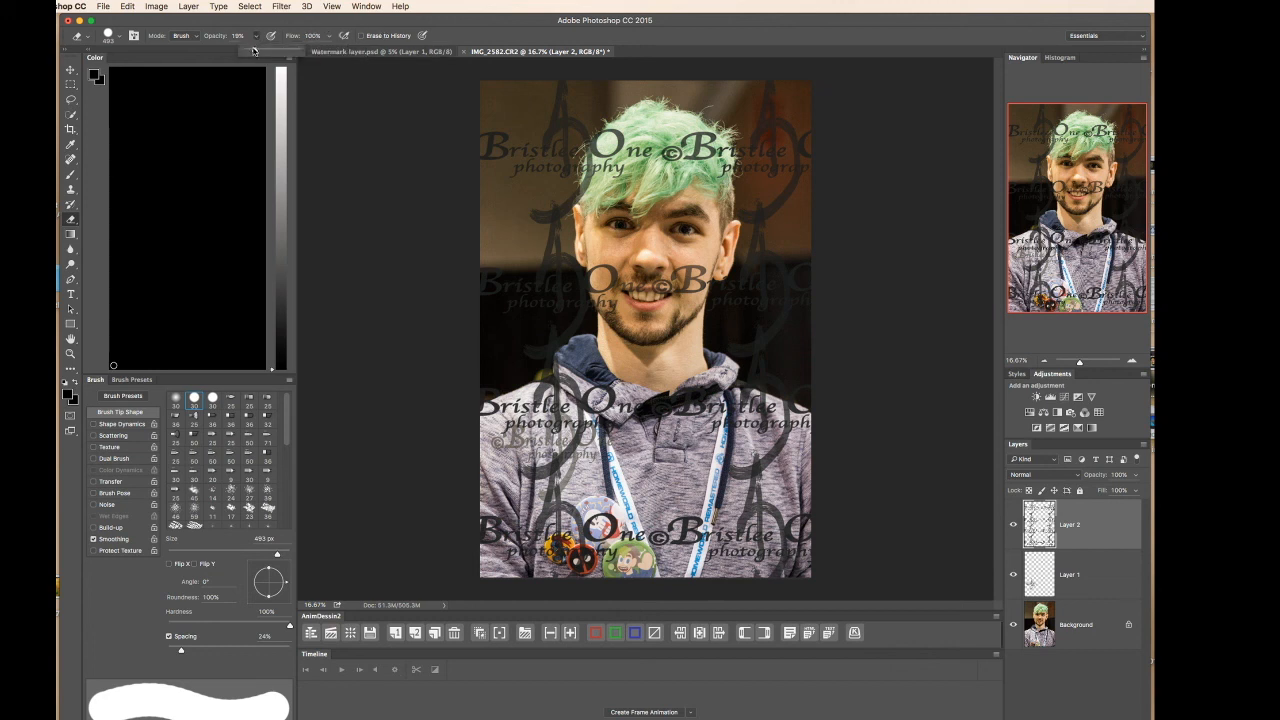
{"action": "left_click", "coordinate": [664, 131]}
{"action": "mouse_move", "coordinate": [717, 162]}
{"action": "left_mouse_down"}
{"action": "mouse_move", "coordinate": [662, 143]}
{"action": "mouse_move", "coordinate": [665, 155]}
{"action": "mouse_move", "coordinate": [650, 138]}
{"action": "mouse_move", "coordinate": [600, 162]}
{"action": "mouse_move", "coordinate": [615, 322]}
{"action": "mouse_move", "coordinate": [653, 212]}
{"action": "mouse_move", "coordinate": [668, 255]}
{"action": "mouse_move", "coordinate": [690, 228]}
{"action": "mouse_move", "coordinate": [692, 277]}
{"action": "mouse_move", "coordinate": [658, 364]}
{"action": "mouse_move", "coordinate": [575, 460]}
{"action": "mouse_move", "coordinate": [560, 412]}
{"action": "mouse_move", "coordinate": [503, 425]}
{"action": "mouse_move", "coordinate": [518, 408]}
{"action": "mouse_move", "coordinate": [495, 550]}
{"action": "mouse_move", "coordinate": [680, 500]}
{"action": "mouse_move", "coordinate": [675, 540]}
{"action": "mouse_move", "coordinate": [750, 490]}
{"action": "mouse_move", "coordinate": [765, 555]}
{"action": "mouse_move", "coordinate": [805, 518]}
{"action": "mouse_move", "coordinate": [688, 548]}
{"action": "mouse_move", "coordinate": [682, 493]}
{"action": "mouse_move", "coordinate": [770, 420]}
{"action": "mouse_move", "coordinate": [795, 432]}
{"action": "mouse_move", "coordinate": [795, 455]}
{"action": "mouse_move", "coordinate": [747, 478]}
{"action": "mouse_move", "coordinate": [778, 438]}
{"action": "left_mouse_up"}
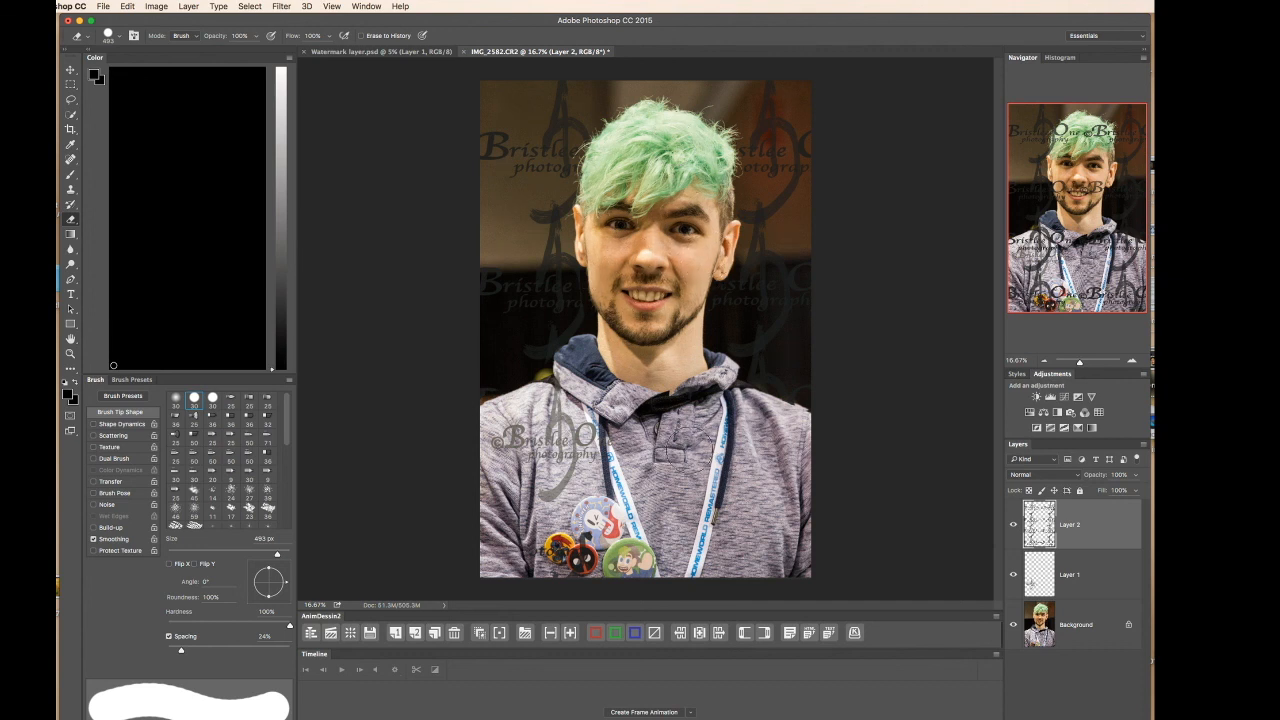
Lower Layer 2's opacity until the tiled watermark is only faint in the background.
{"action": "left_click", "coordinate": [1135, 476]}
{"action": "left_click_drag", "start_coordinate": [1134, 492], "coordinate": [1097, 492]}
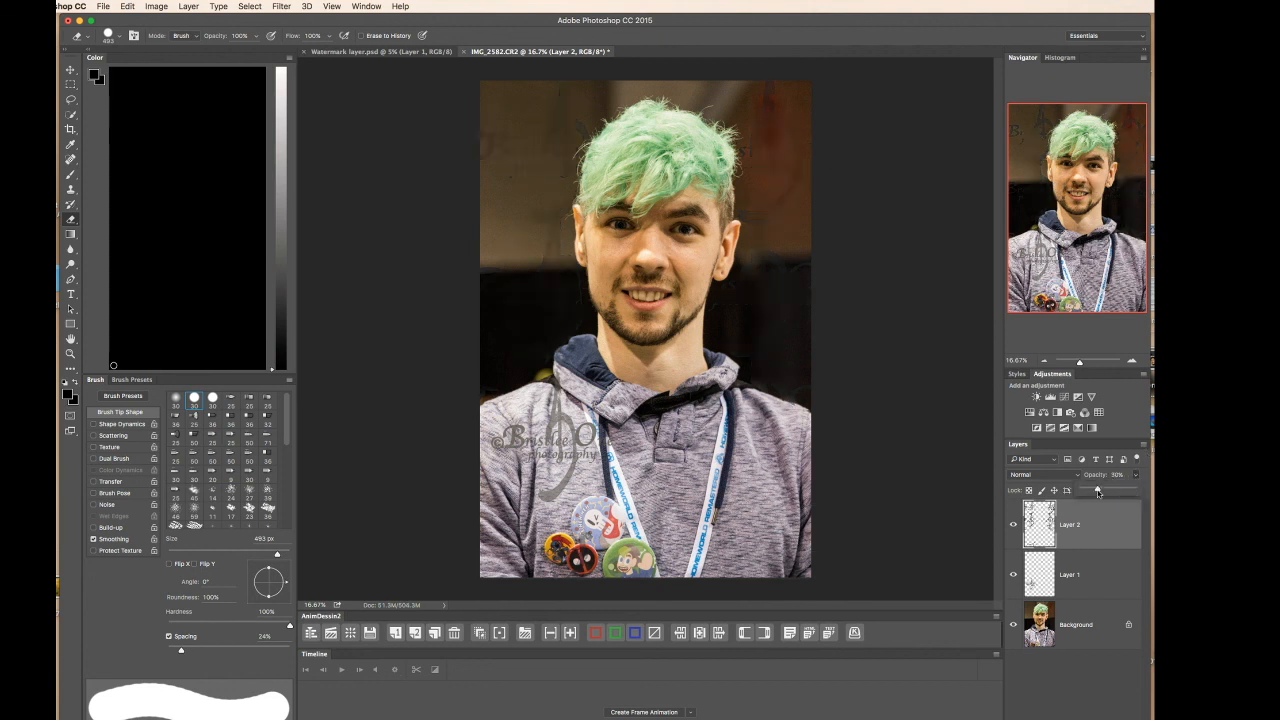